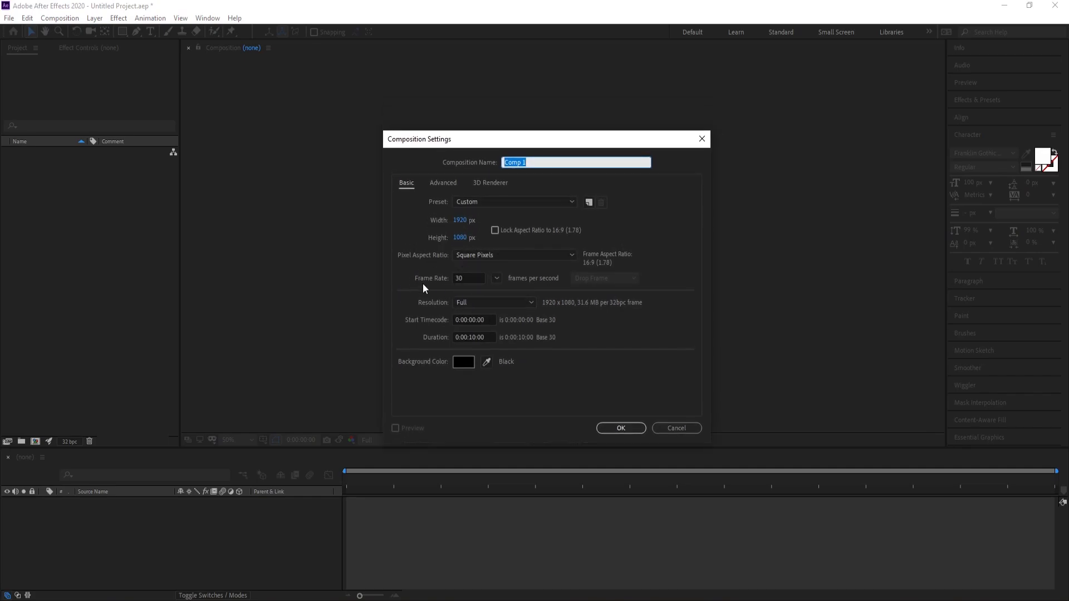
Create a 10-second 1920 x 1080 composition at 30 fps and add a text layer reading "GRAPHIC 4U"
left_click(633, 431)
left_click(152, 34)
left_click(505, 245)
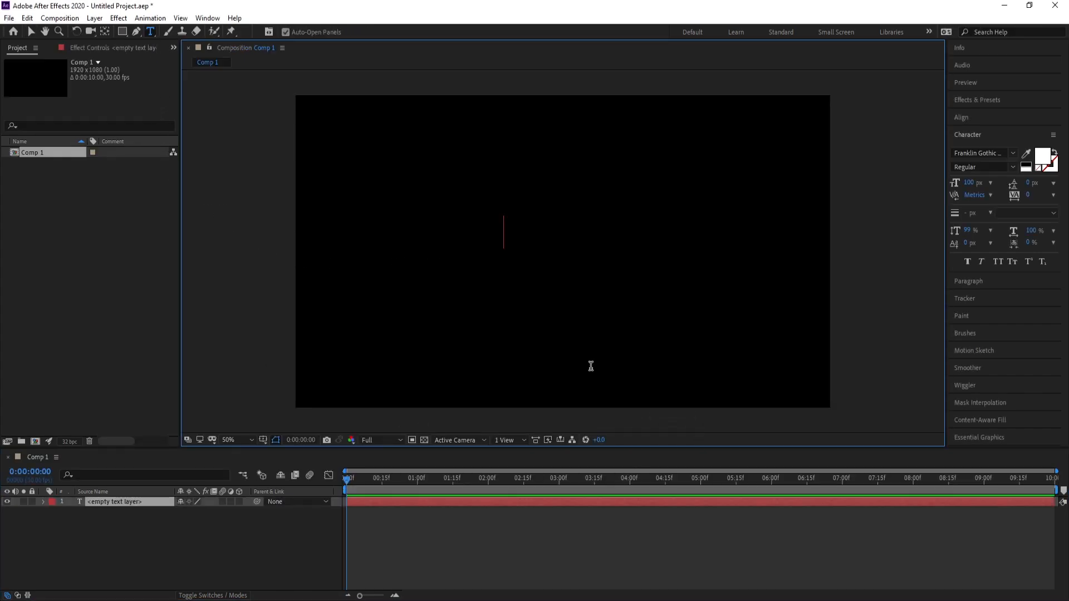
type("GR")
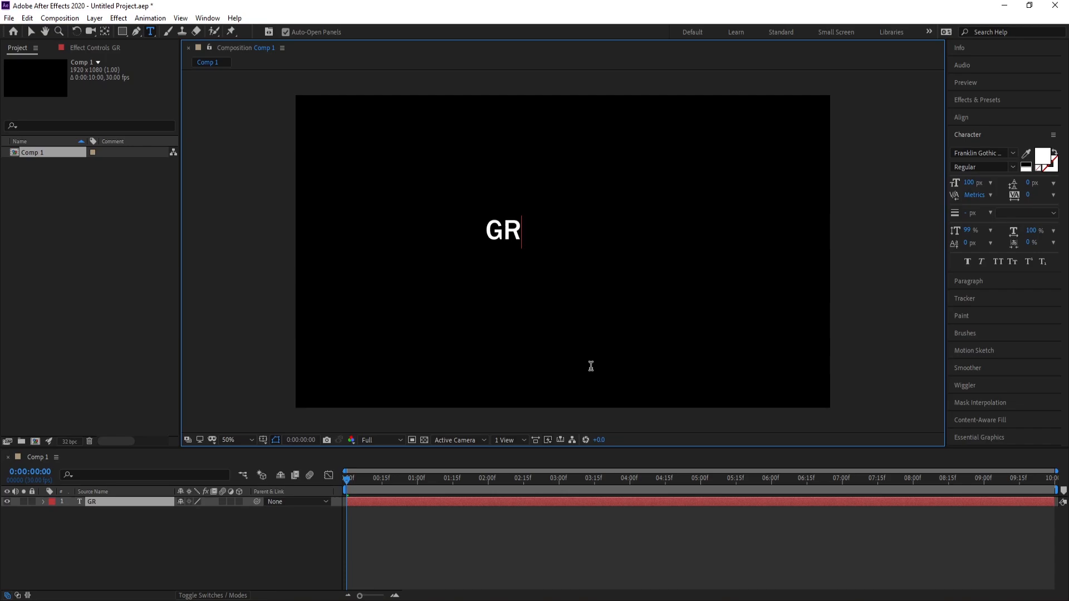
type("AHIC")
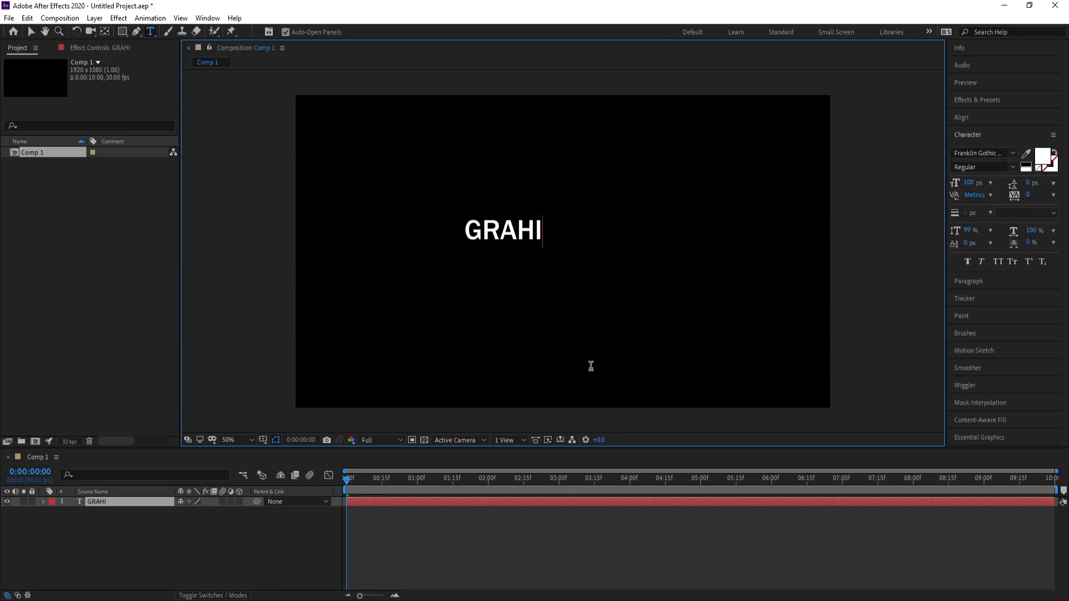
key("BackSpace")
key("BackSpace")
key("BackSpace")
type("PI")
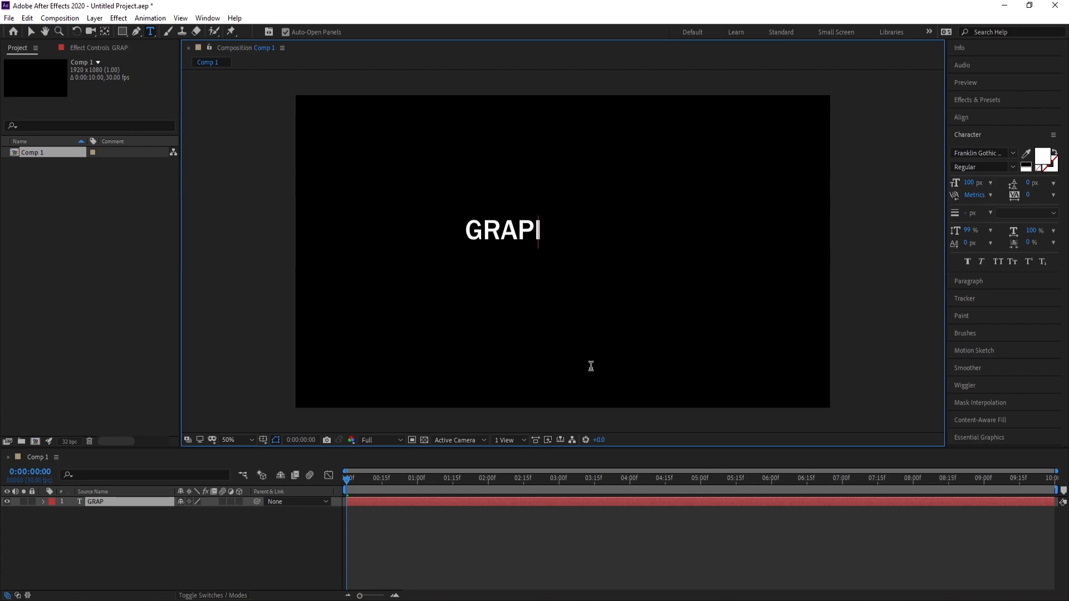
key("BackSpace")
type("HIC 4")
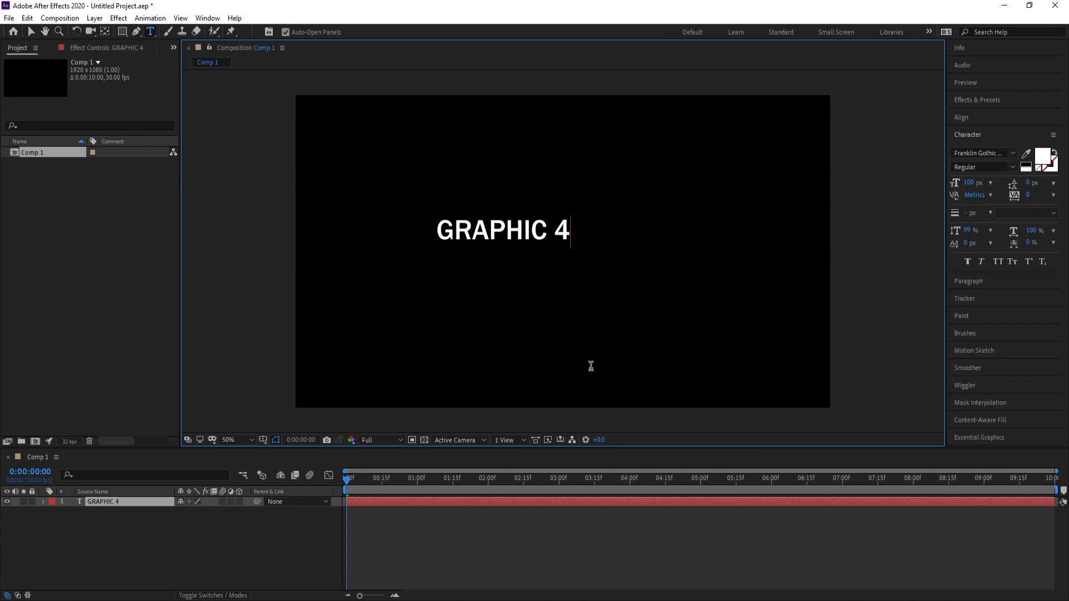
type("U")
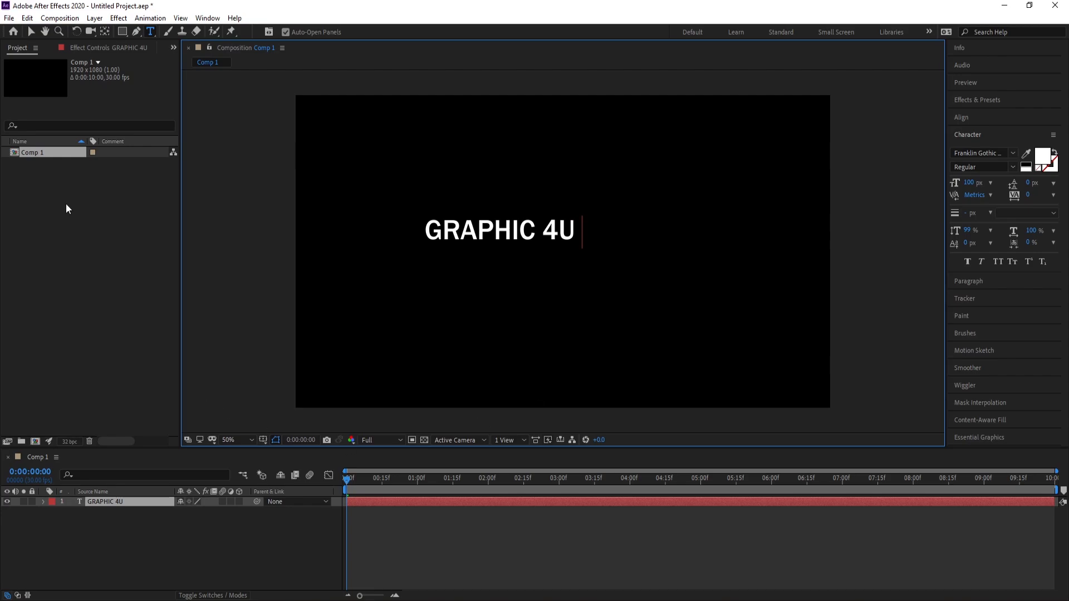
left_click(33, 33)
Scale the GRAPHIC 4U text layer to 232% and center it horizontally and vertically in the composition
left_click(119, 510)
left_click(119, 502)
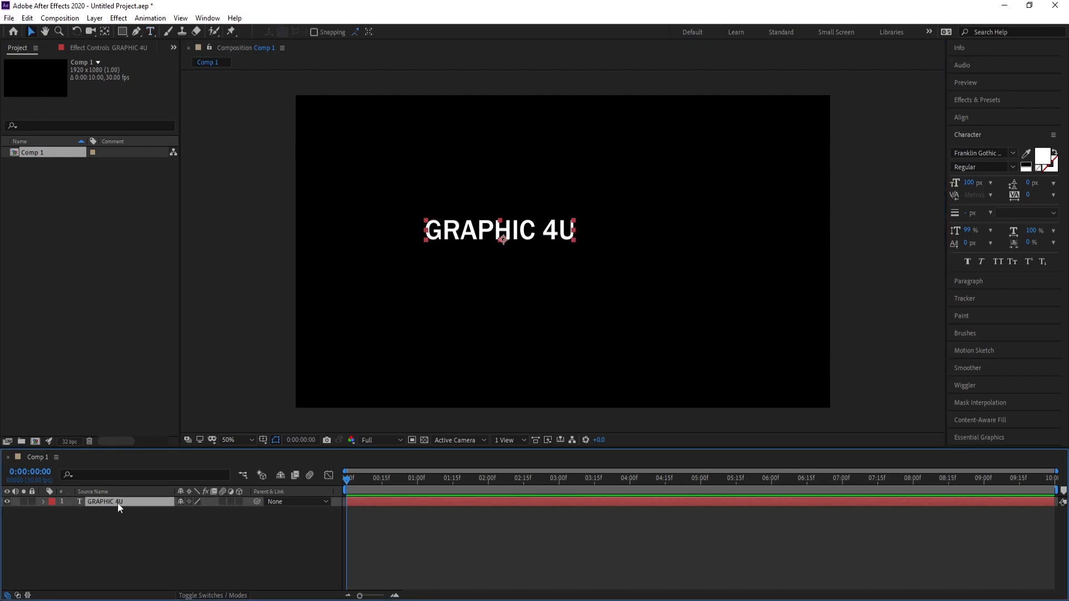
key("s")
left_click_drag(212, 517, 272, 513)
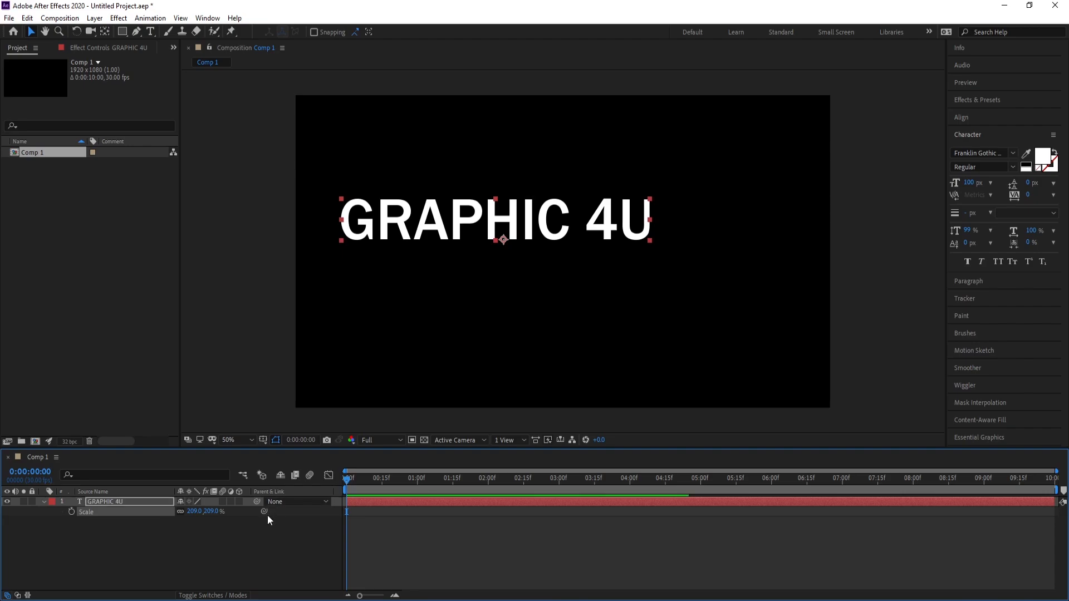
left_click(972, 117)
left_click(977, 147)
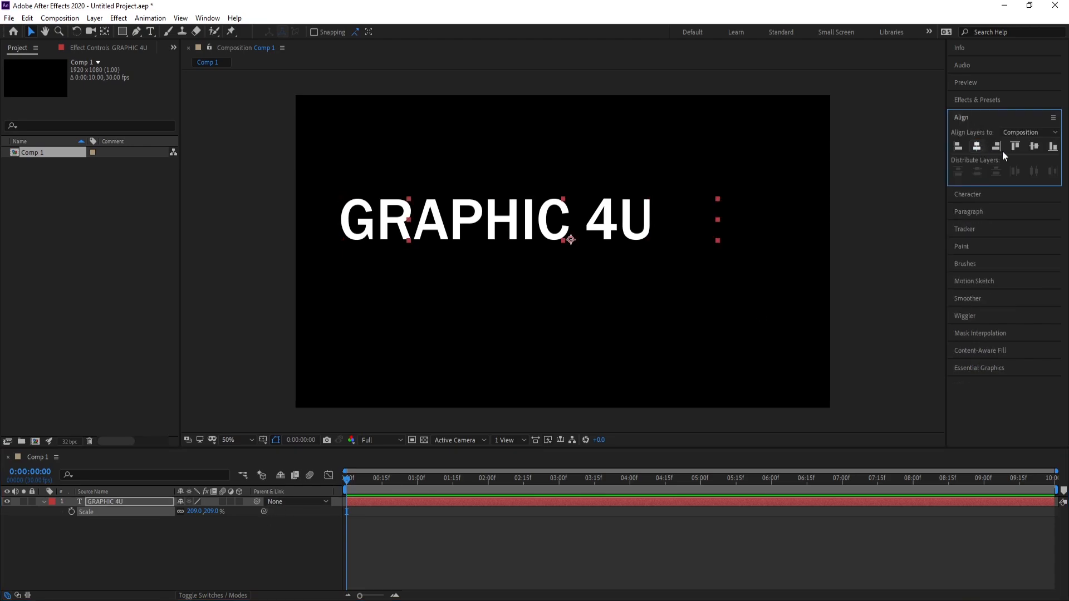
left_click(1034, 147)
left_click_drag(206, 511, 220, 511)
left_click(978, 147)
left_click(1034, 147)
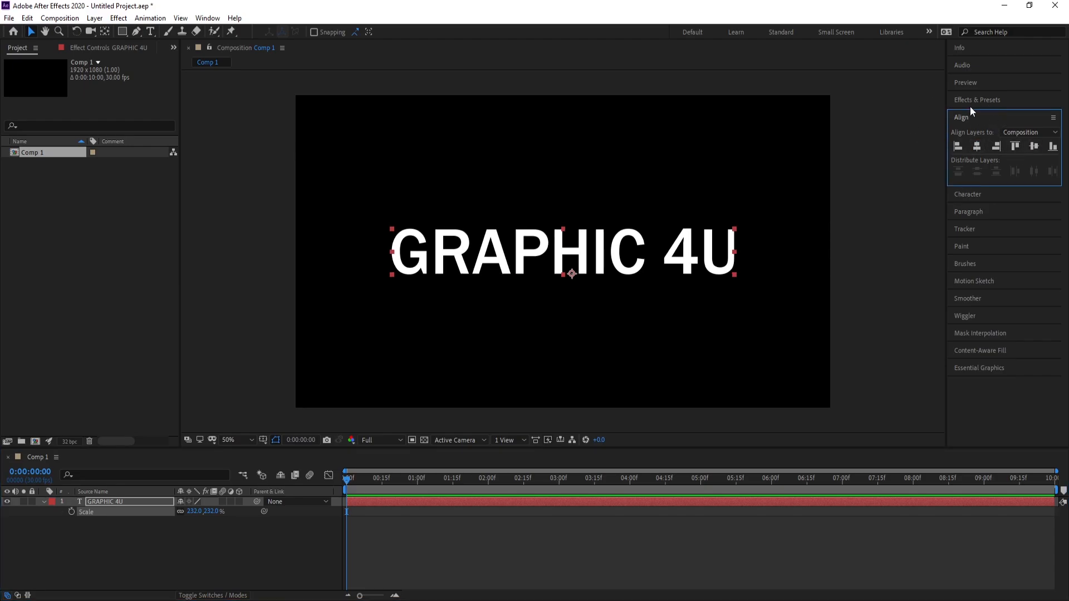
left_click(207, 18)
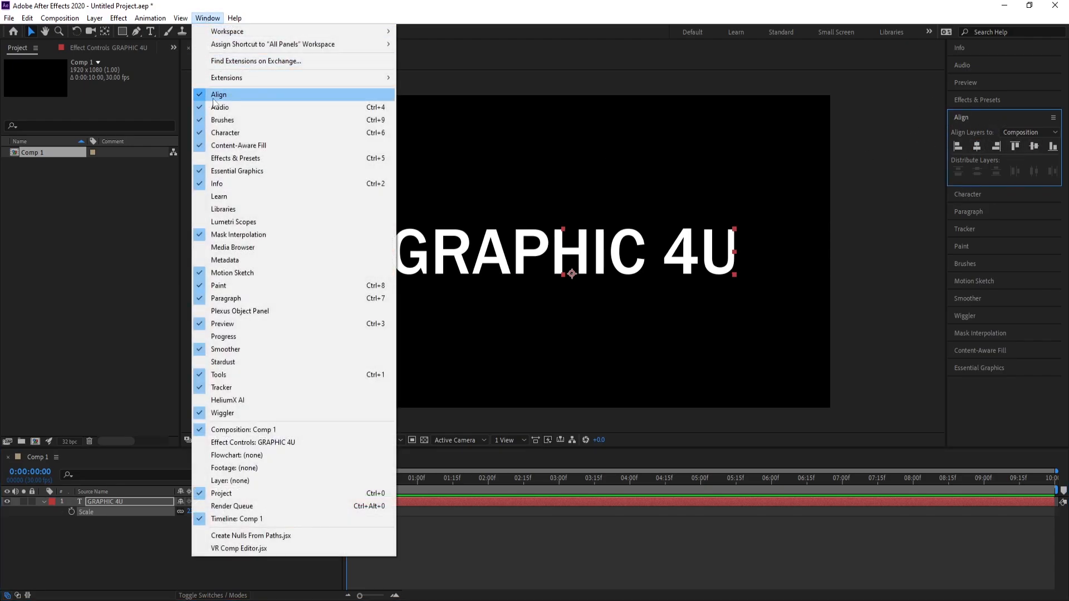
left_click(211, 22)
Pre-compose the GRAPHIC 4U layer into a new composition named "Text"
left_click(44, 503)
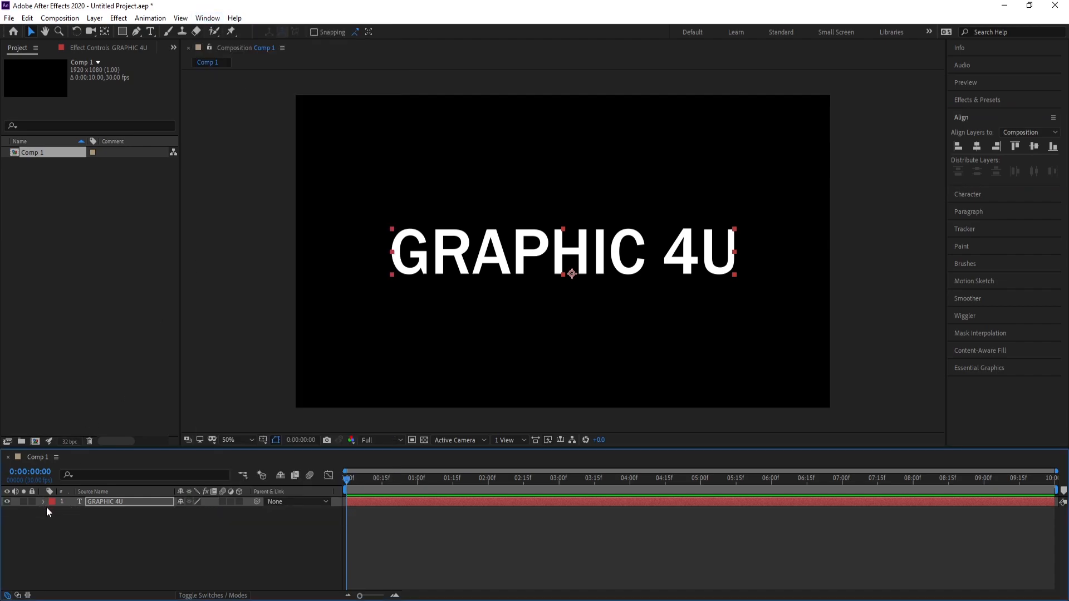
right_click(102, 502)
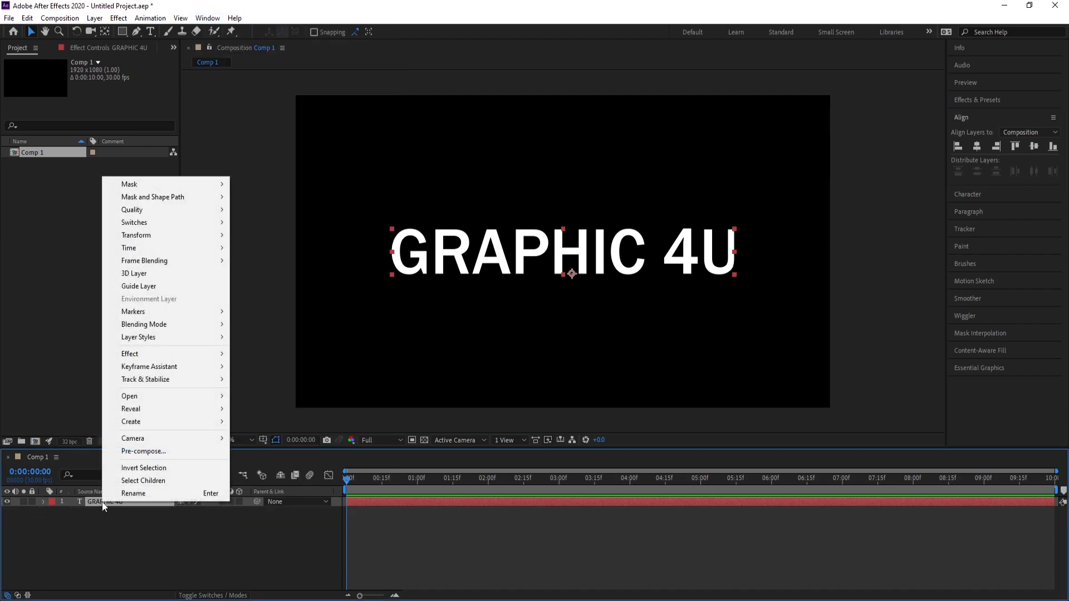
left_click(158, 457)
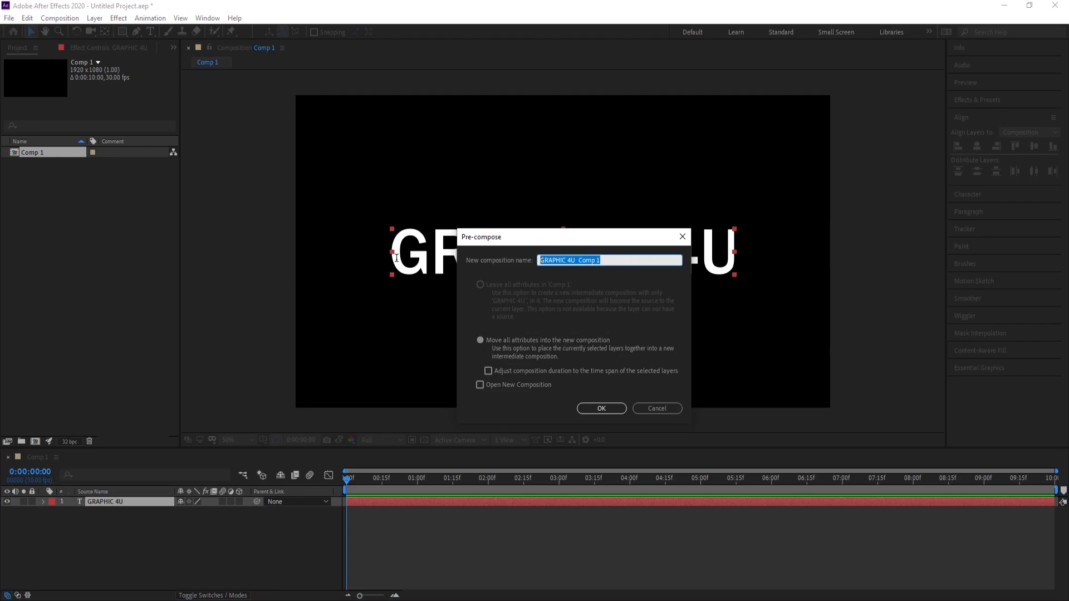
type("T")
key("Return")
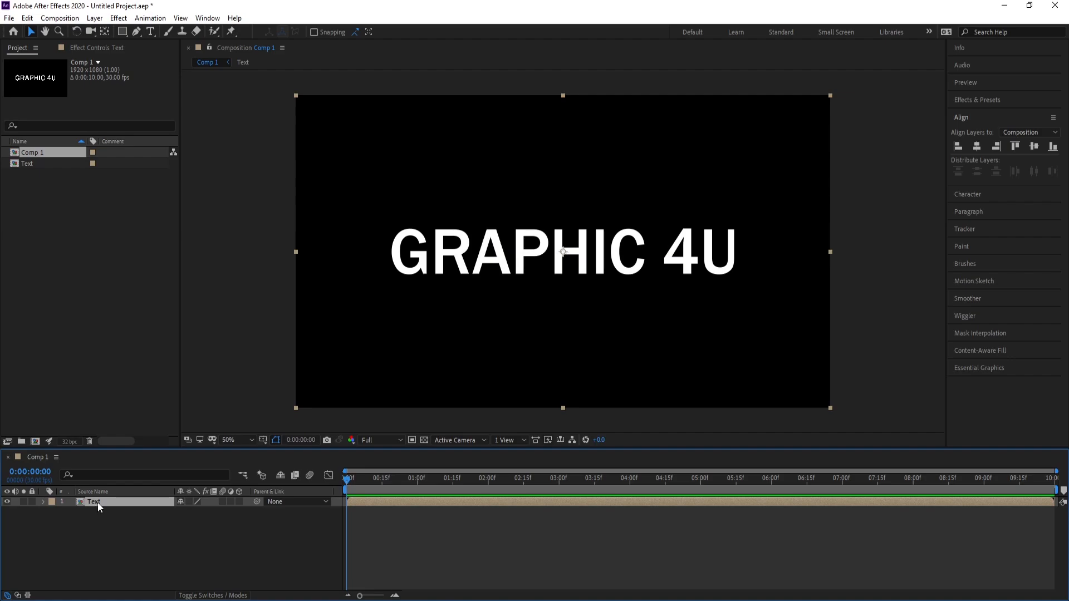
Open the Text pre-composition and reduce its size to 1333 x 291 px in the composition settings
double_click(98, 502)
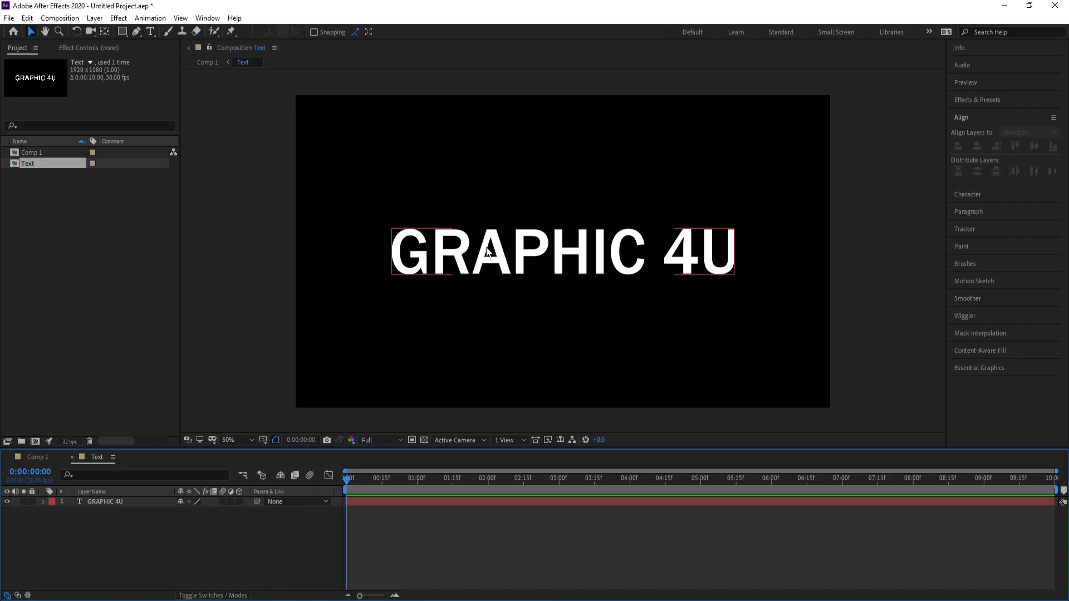
left_click(659, 259)
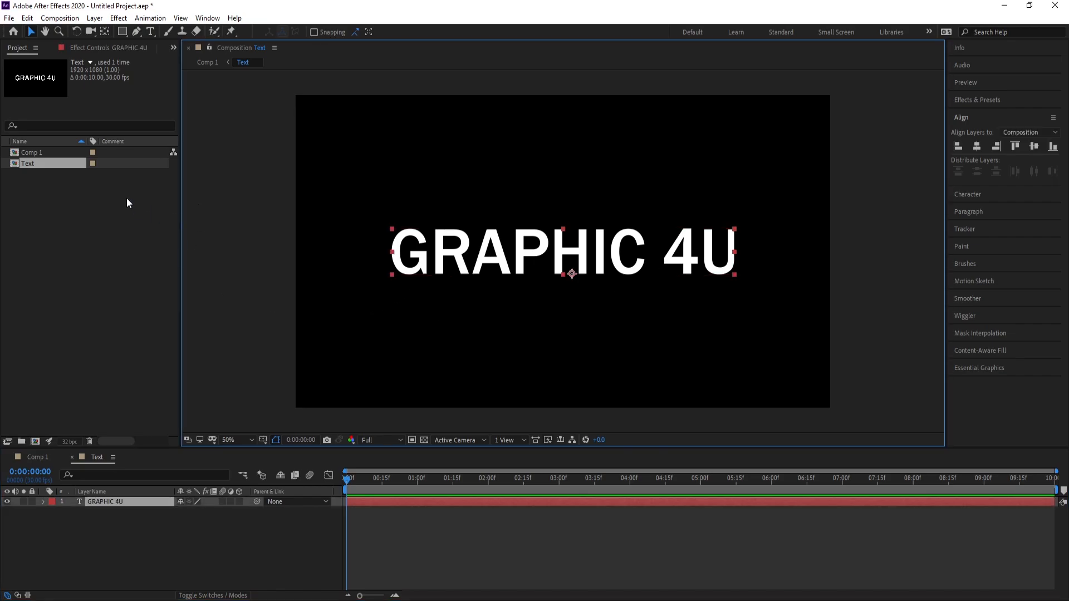
left_click(59, 17)
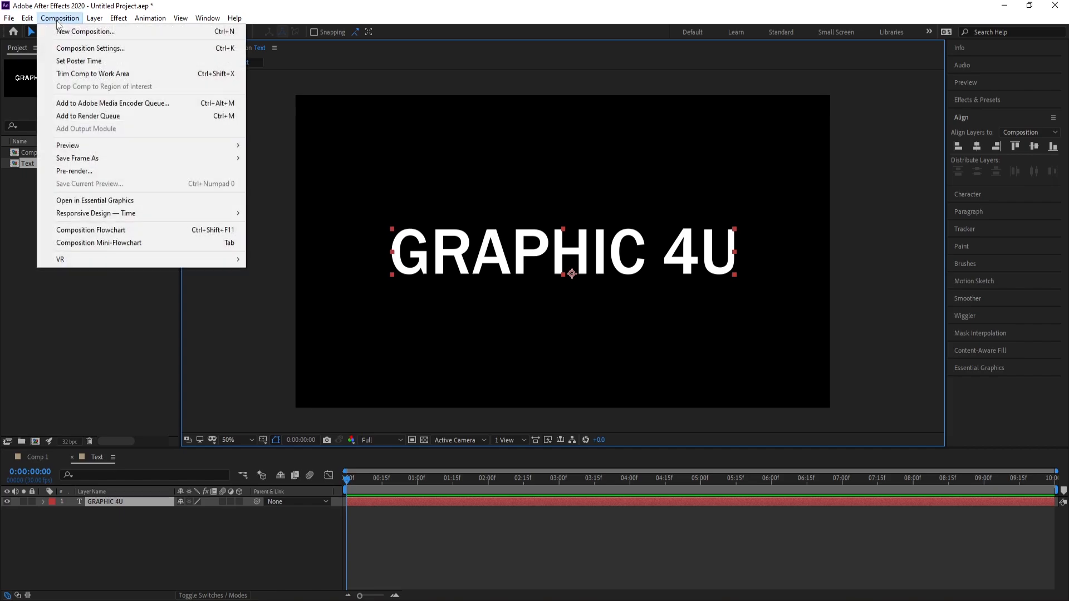
left_click(84, 45)
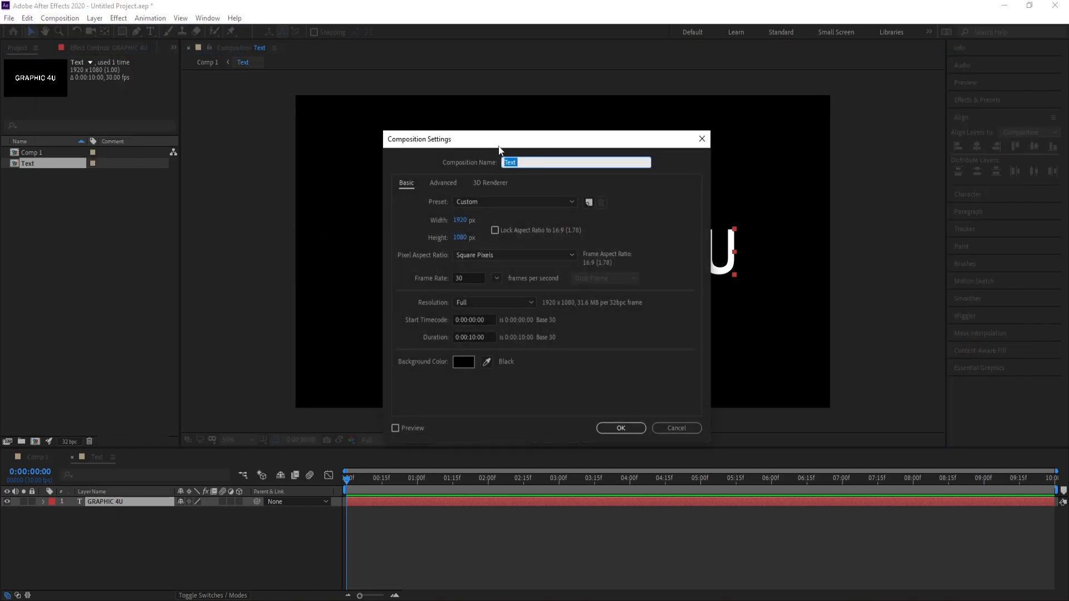
left_click_drag(498, 143, 107, 112)
left_click_drag(77, 196, 16, 197)
left_click_drag(79, 214, 1, 215)
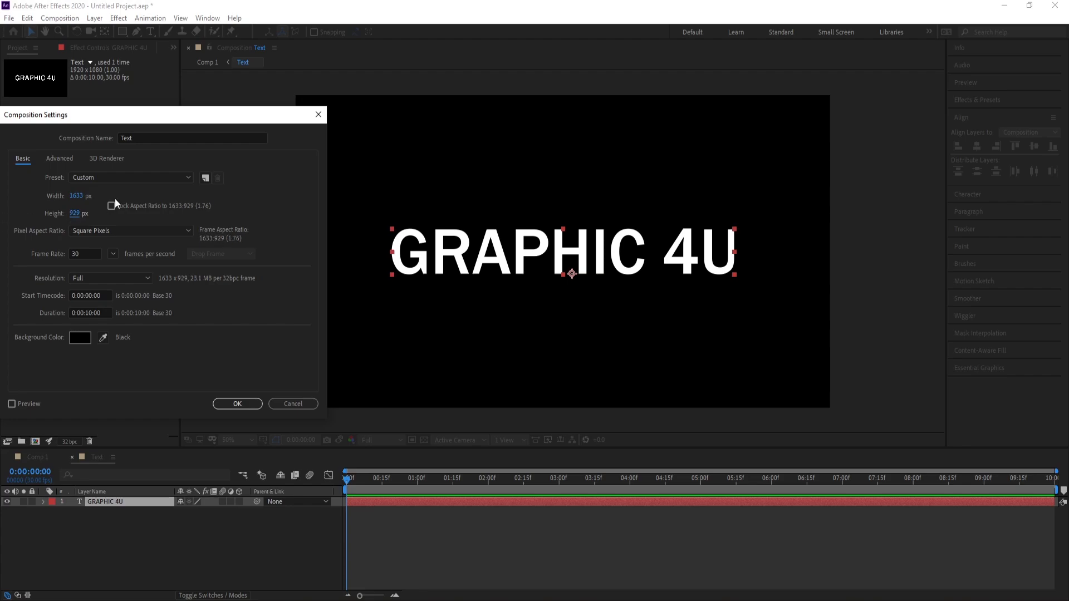
left_click_drag(78, 197, 1, 195)
left_click_drag(77, 214, 1, 215)
left_click_drag(78, 216, 3, 213)
left_click_drag(79, 216, 4, 219)
left_click_drag(79, 216, 4, 221)
left_click_drag(74, 204, 3, 212)
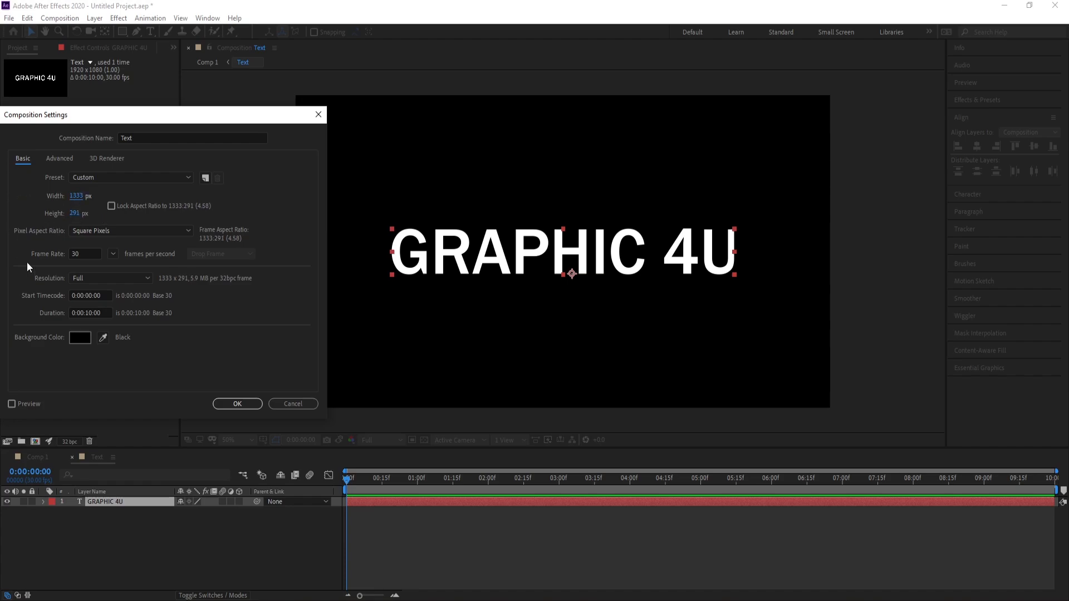
left_click(245, 404)
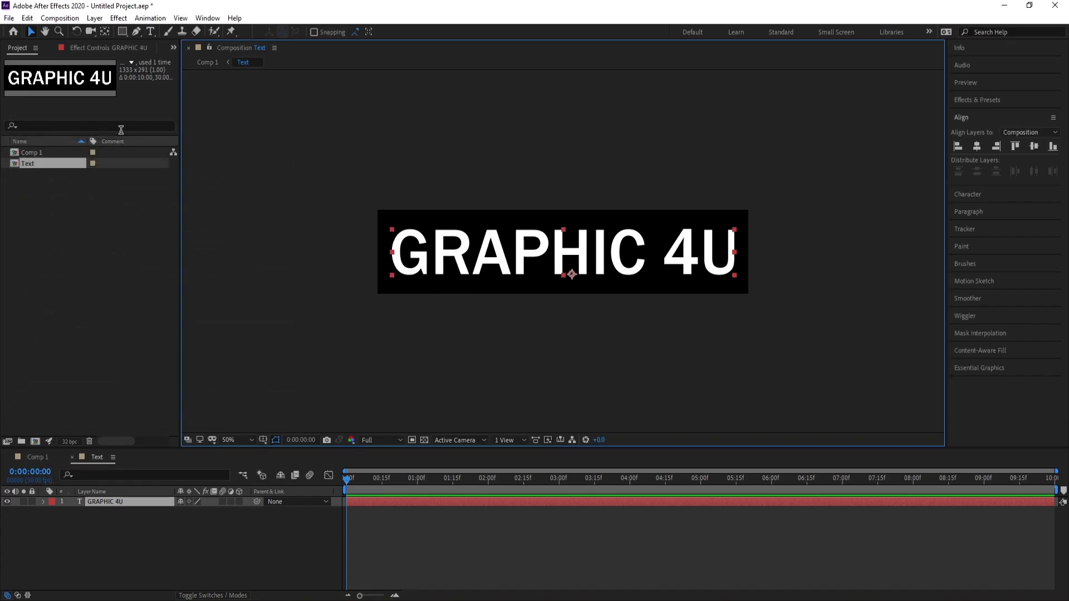
Tighten the Text composition around the lettering by setting its width to 1255 px and height to 150 px
left_click(60, 18)
left_click(78, 44)
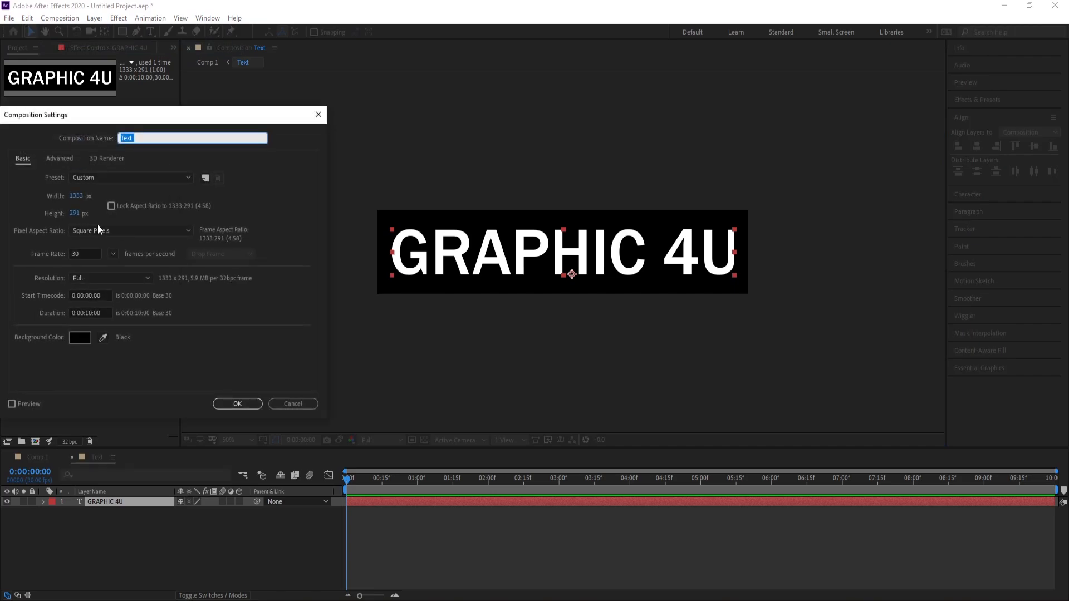
left_click(78, 217)
type("150")
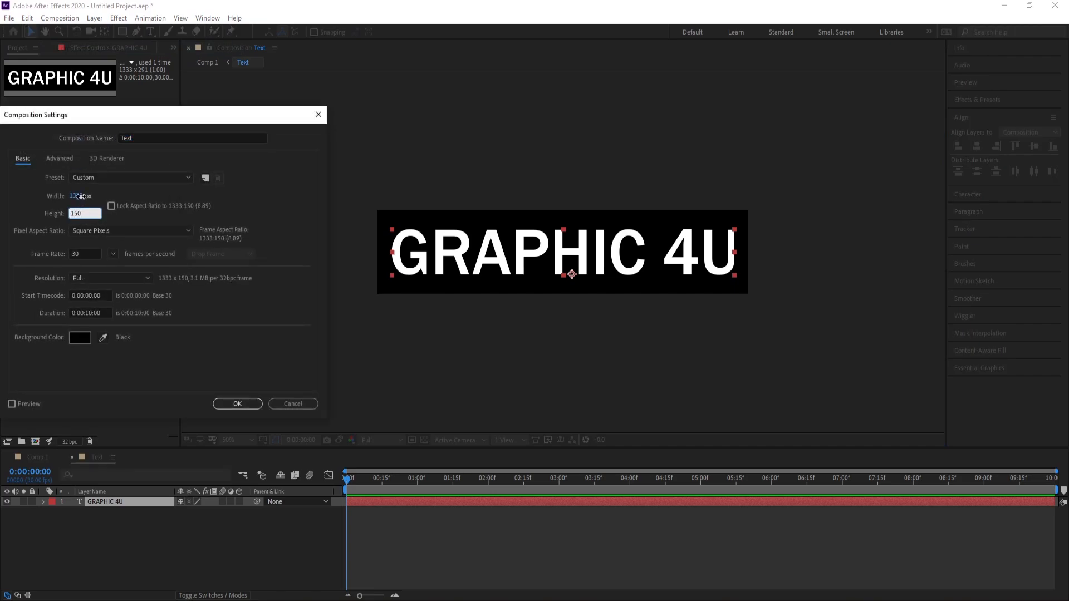
left_click_drag(81, 196, 38, 198)
left_click(237, 404)
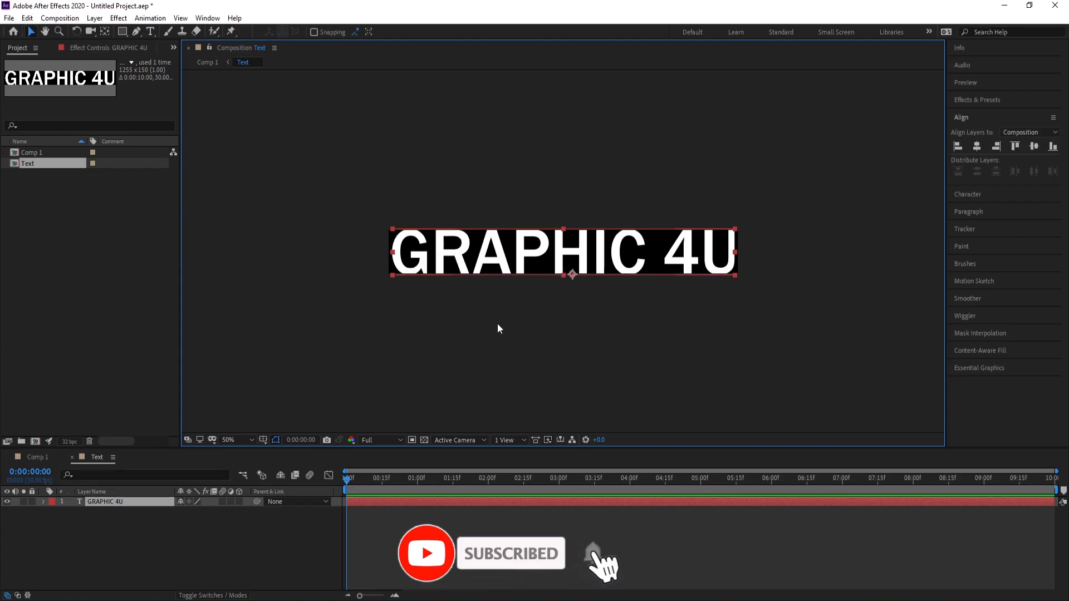
Set the Text composition's height to 158 px
left_click(60, 17)
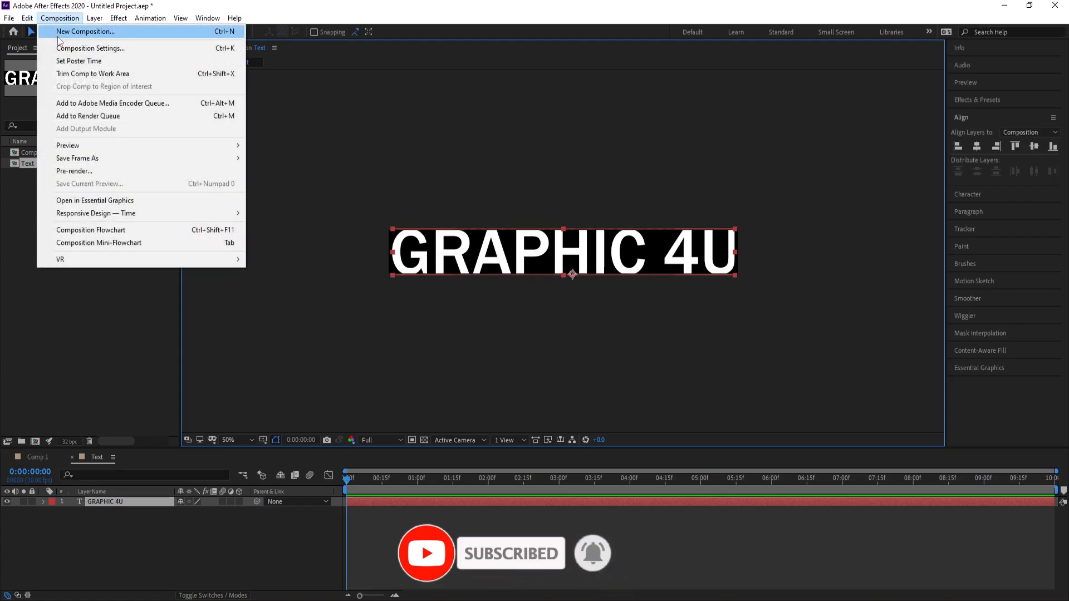
left_click(84, 48)
left_click_drag(78, 216, 84, 219)
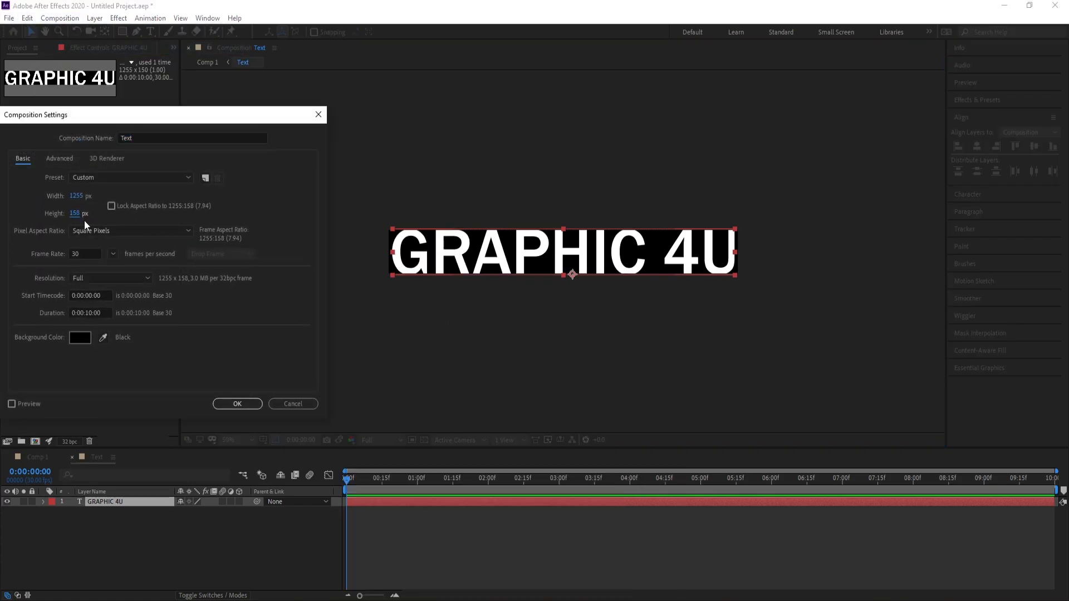
left_click(237, 404)
Set the Text composition's height to 194 px so there is a margin above and below the lettering
left_click(60, 18)
left_click(83, 46)
left_click_drag(77, 215, 98, 216)
left_click(249, 407)
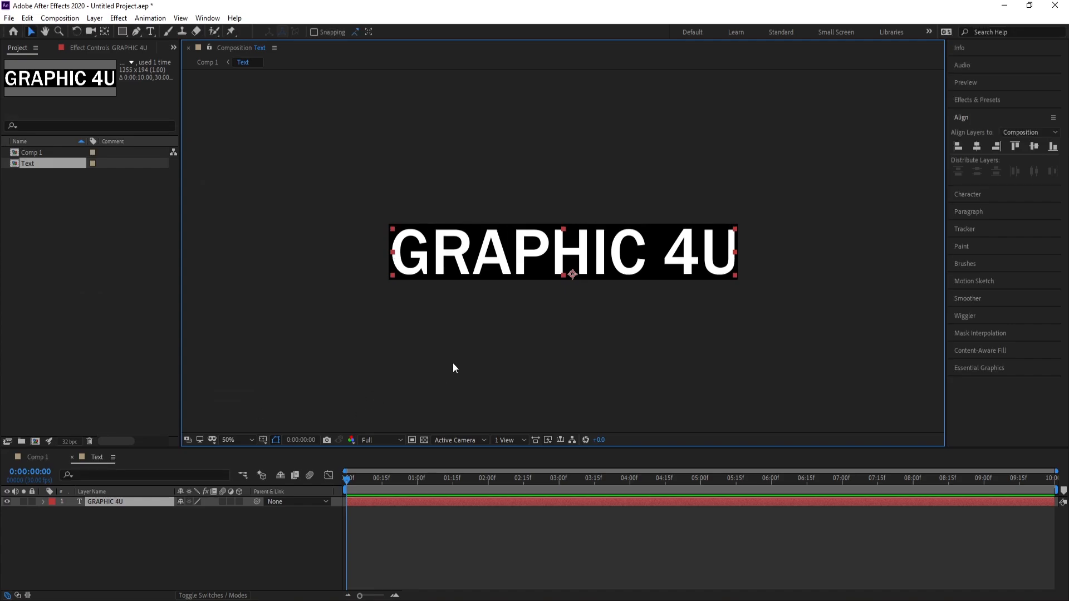
Return to Comp 1 and turn the Text layer into a 3D layer
left_click(33, 458)
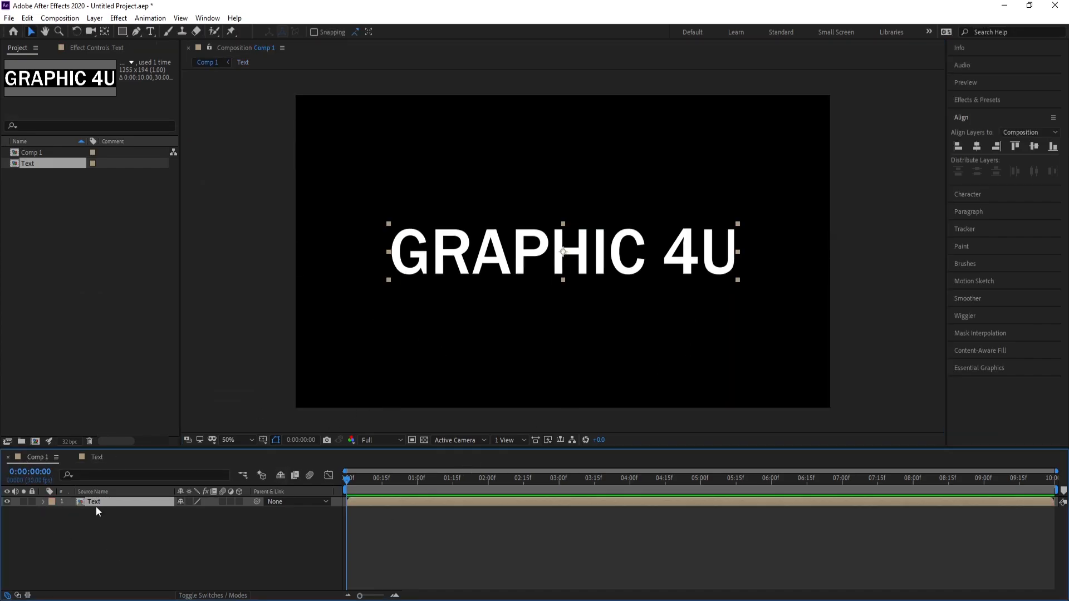
left_click(240, 503)
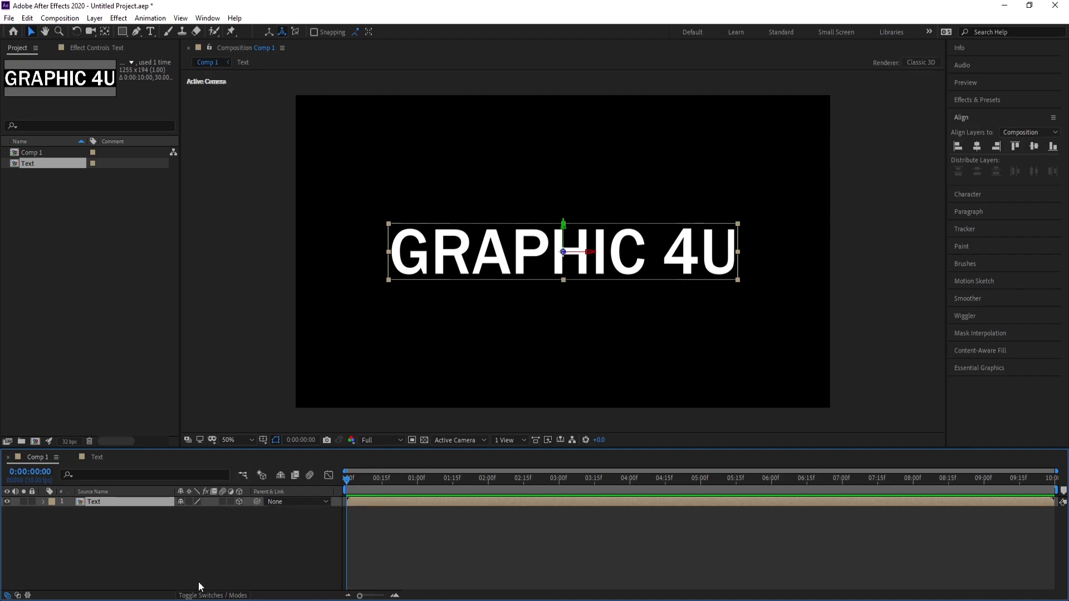
left_click(201, 597)
left_click(202, 597)
Apply the Gradient Ramp effect to the Text layer and swap its start and end colors
left_click(119, 18)
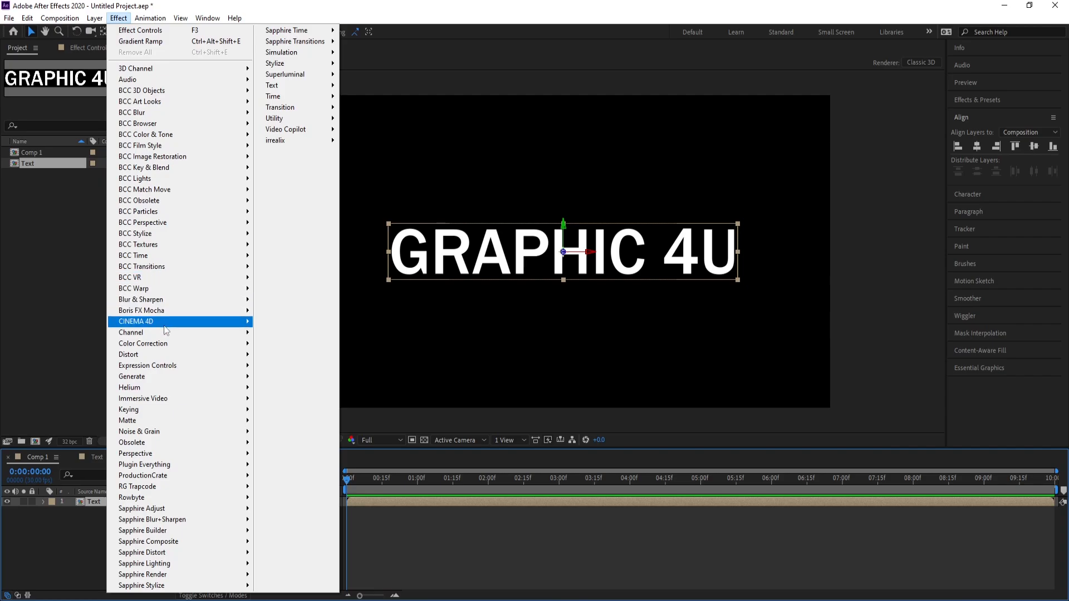
mouse_move(165, 377)
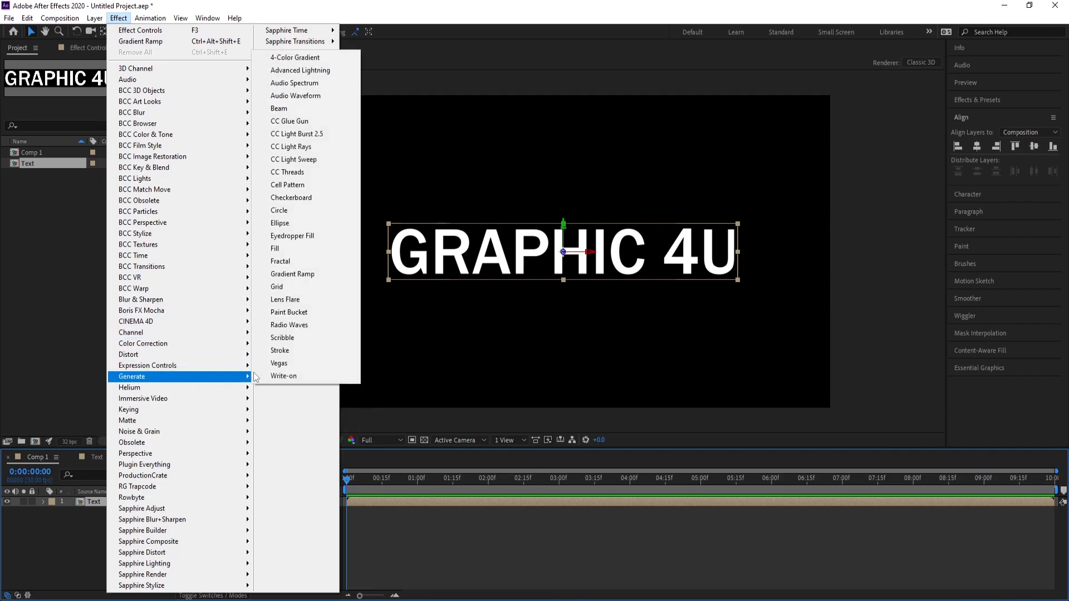
left_click(313, 274)
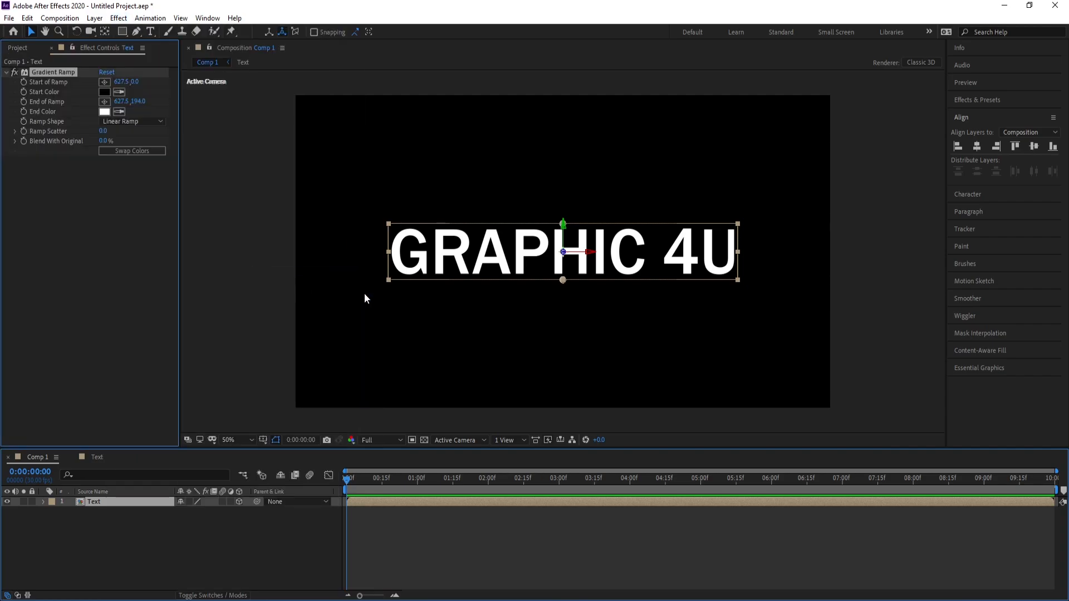
left_click(126, 150)
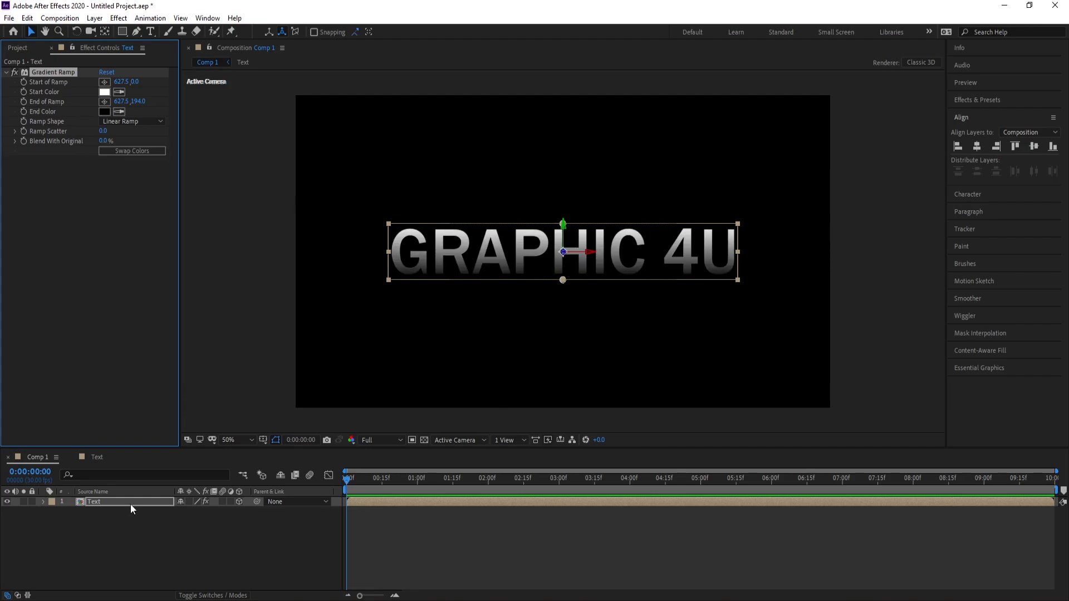
Move the Text layer's anchor point down to the bottom-center edge of the layer with the Pan Behind tool
left_click(131, 504)
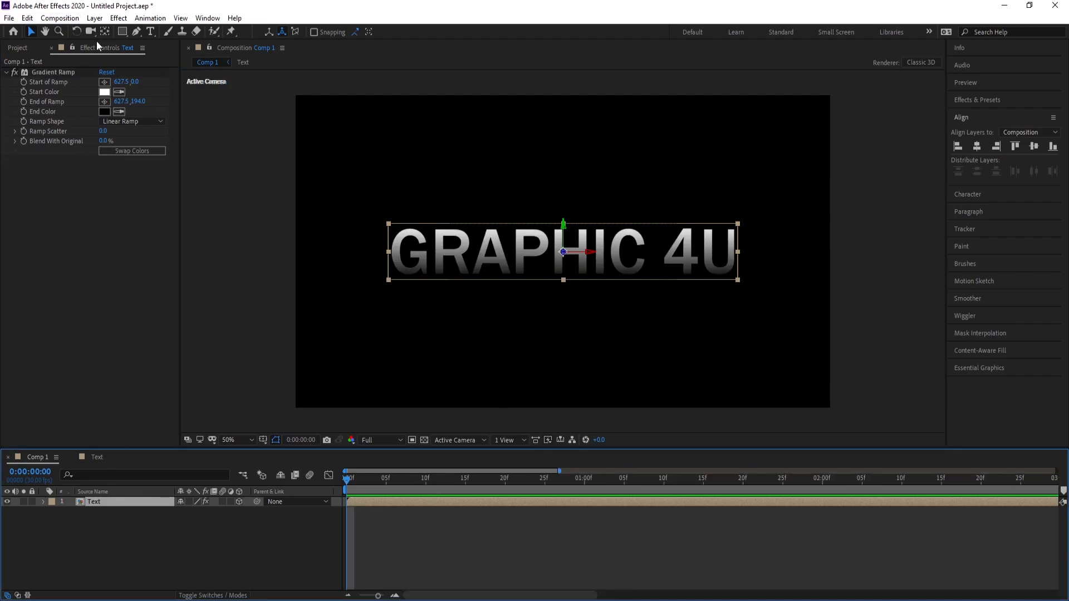
left_click(104, 32)
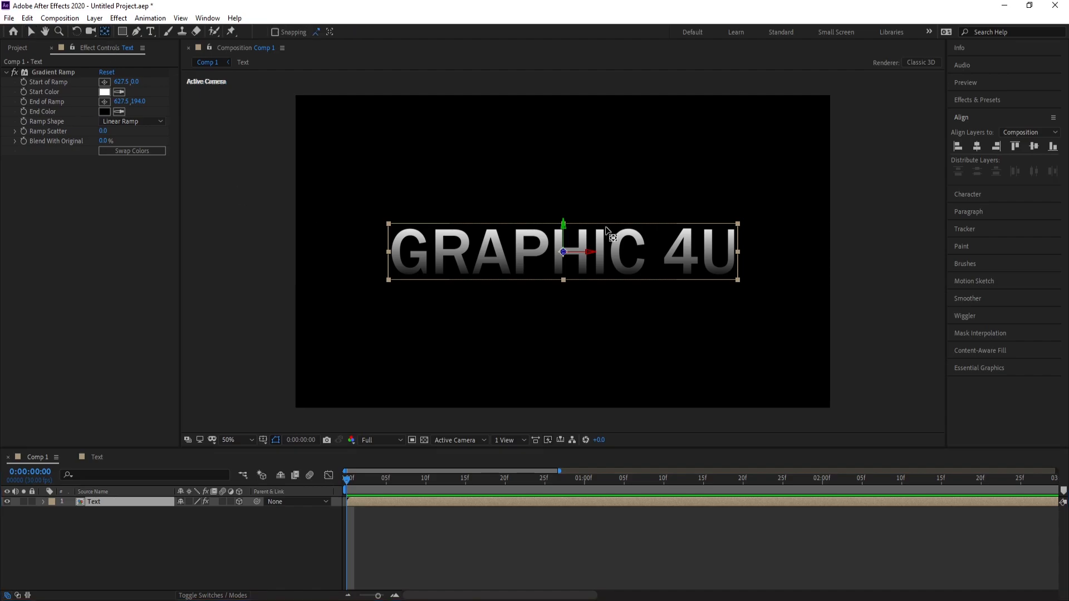
scroll(587, 289, "up", 1)
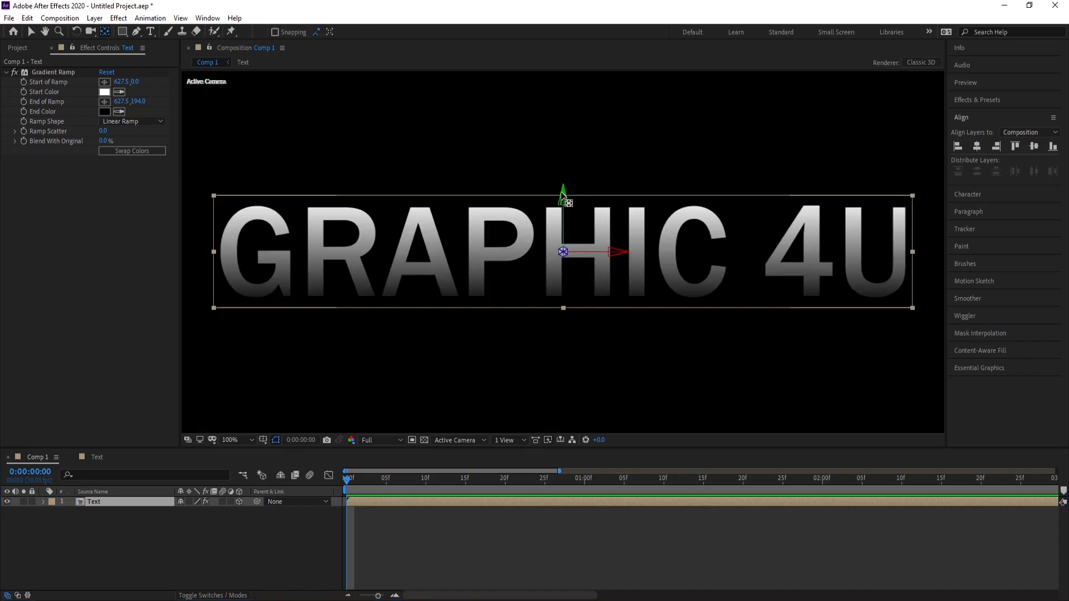
left_click_drag(563, 198, 563, 253)
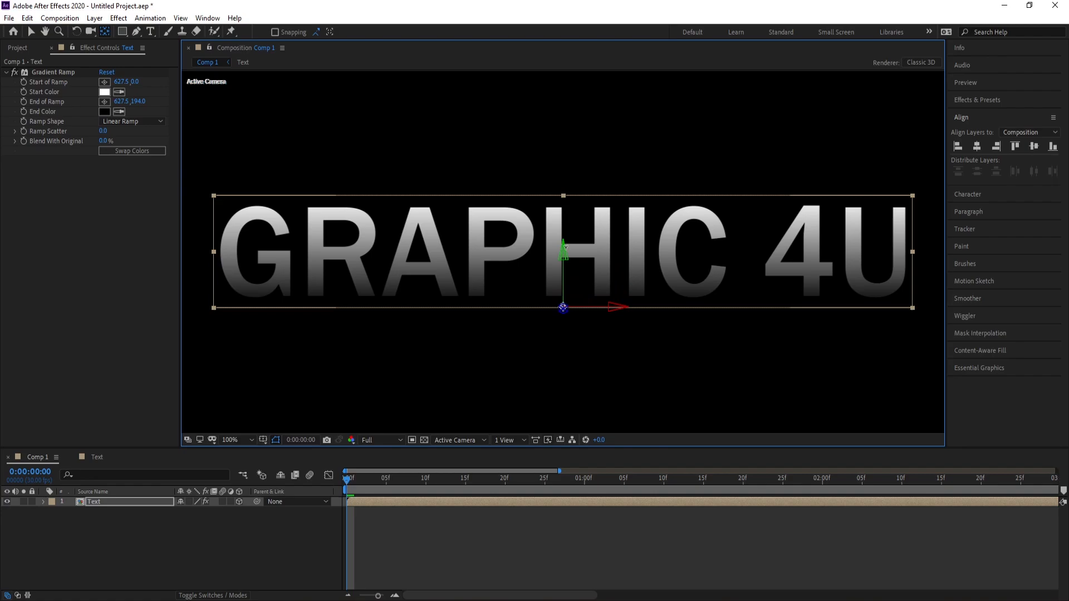
left_click_drag(563, 307, 563, 308)
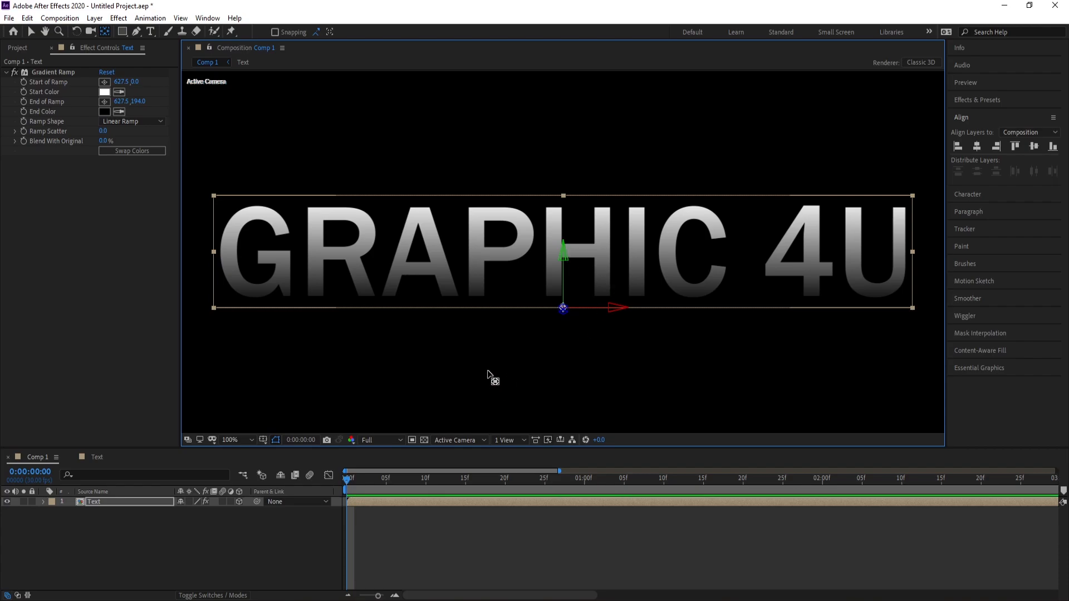
key("comma")
key("comma")
Set the Text layer's X Rotation to 90° at 0:00:00:25 and keyframe it
left_click_drag(378, 596, 382, 597)
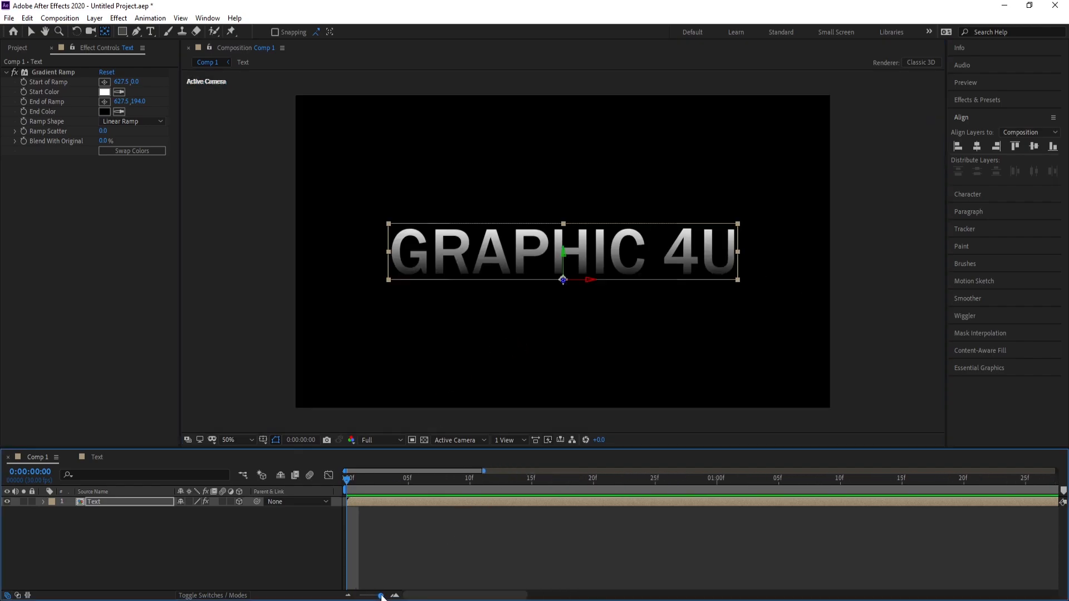
left_click(655, 480)
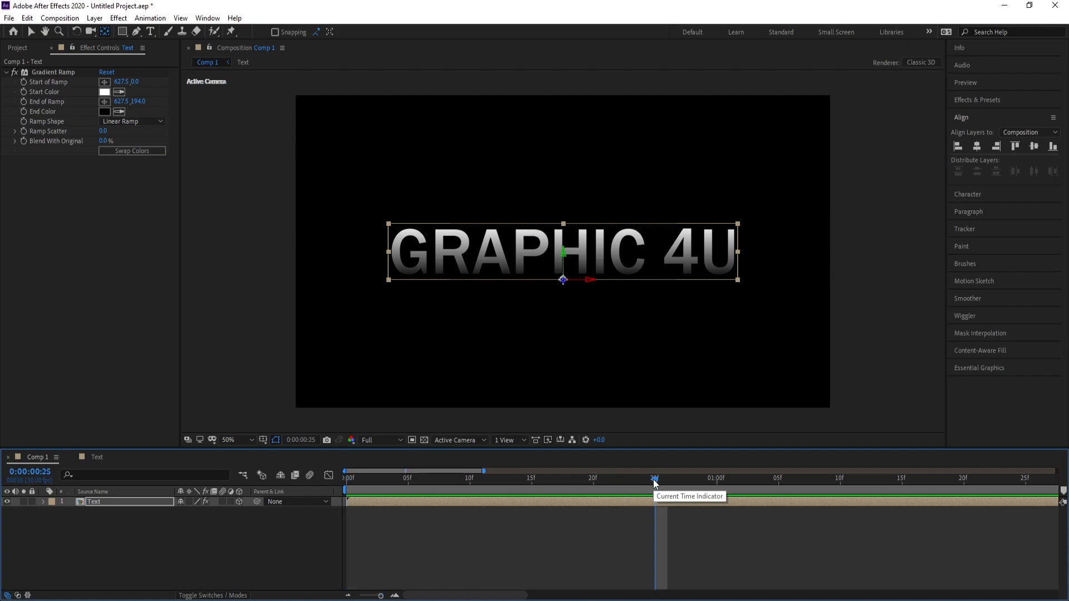
left_click(111, 502)
key("r")
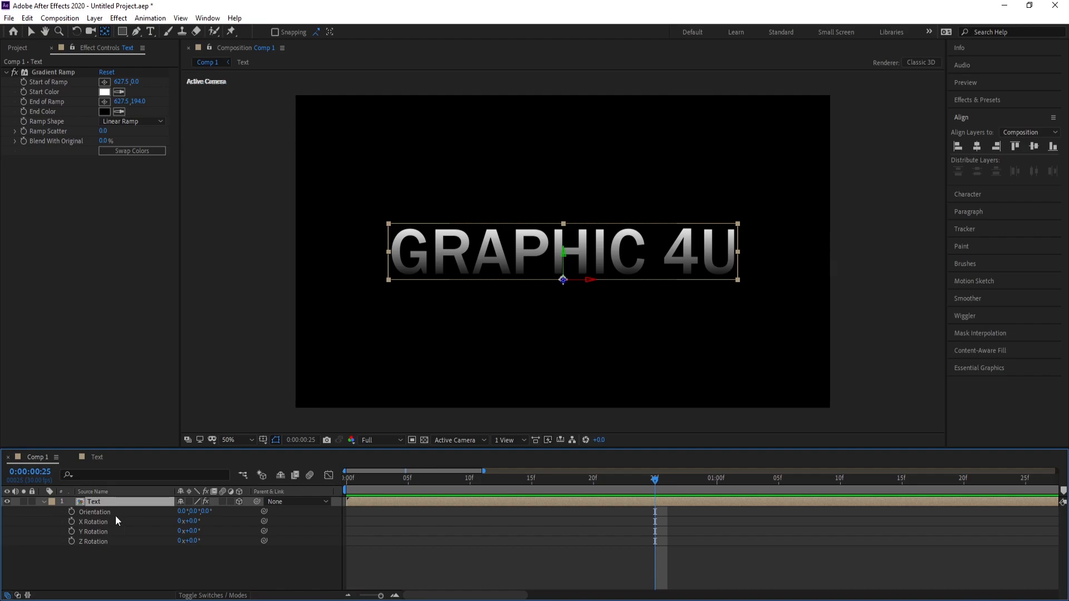
left_click_drag(190, 522, 215, 529)
left_click(196, 522)
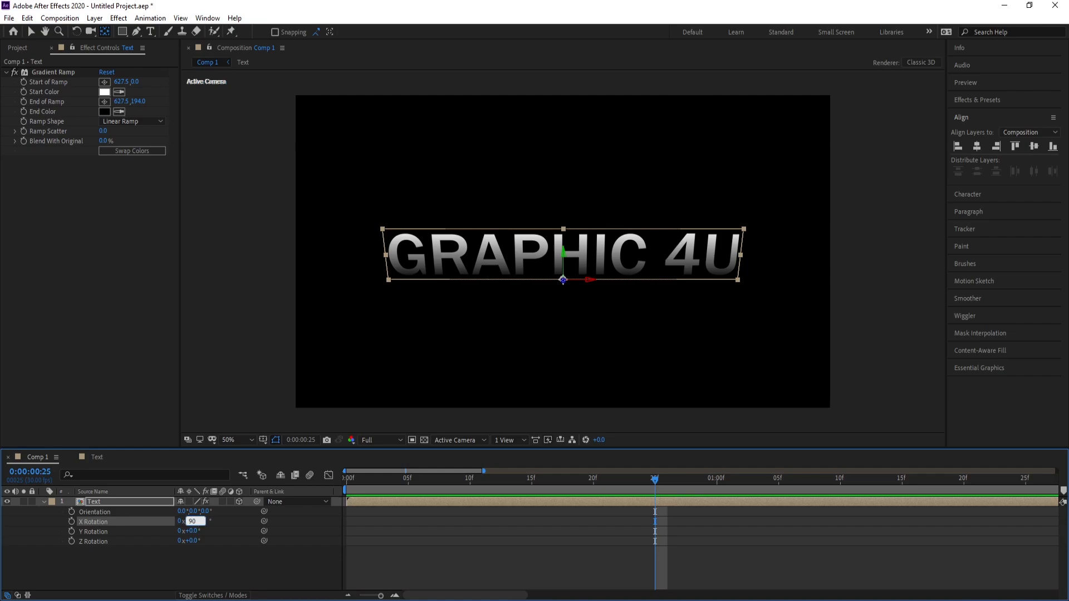
key("Return")
left_click(70, 521)
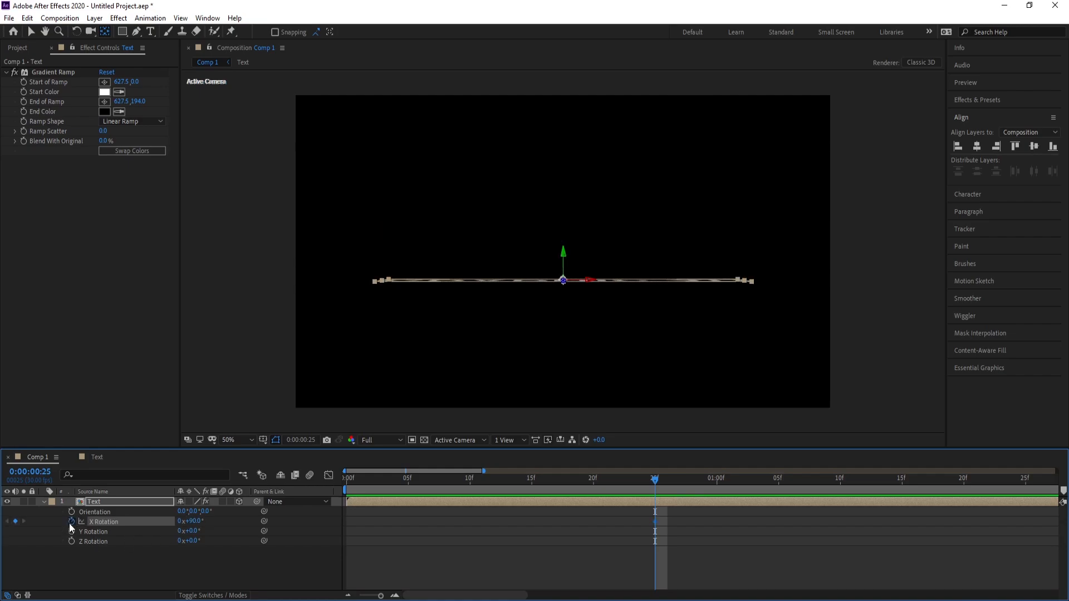
Duplicate the Text layer and set the upper copy's X Rotation to 65° at 0:00:00:25
left_click(116, 501)
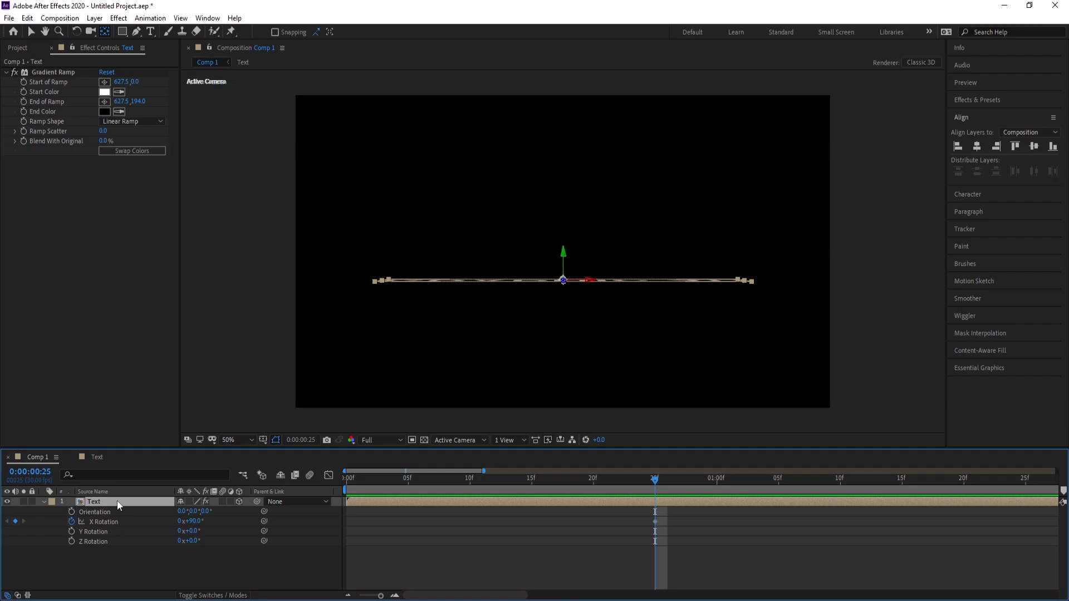
key("ctrl+d")
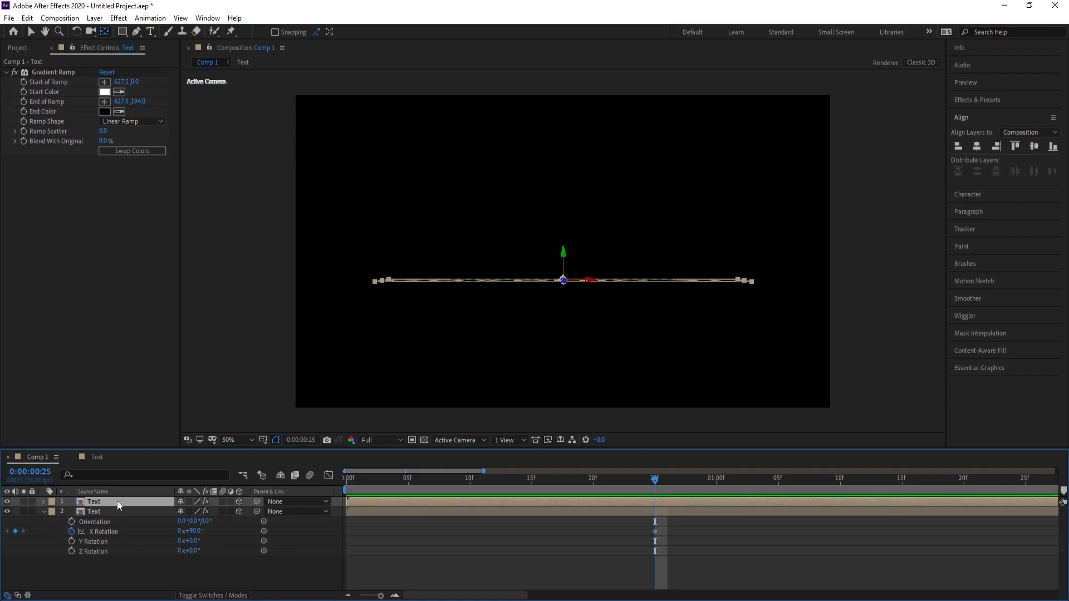
key("r")
left_click_drag(195, 522, 186, 529)
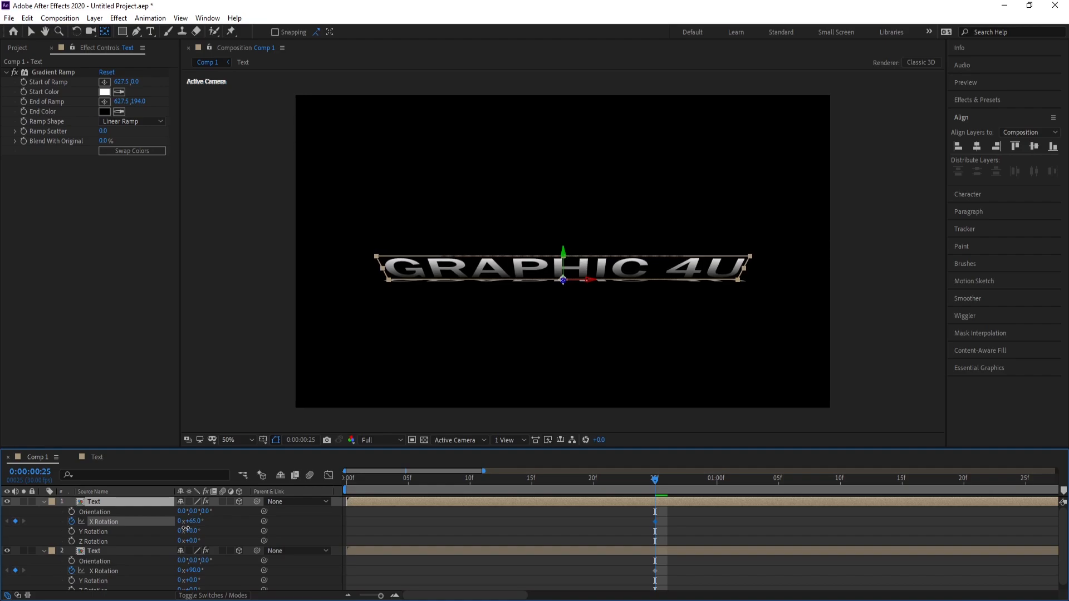
Duplicate the 65° Text layer and set the new top copy's X Rotation to 45°
left_click(105, 503)
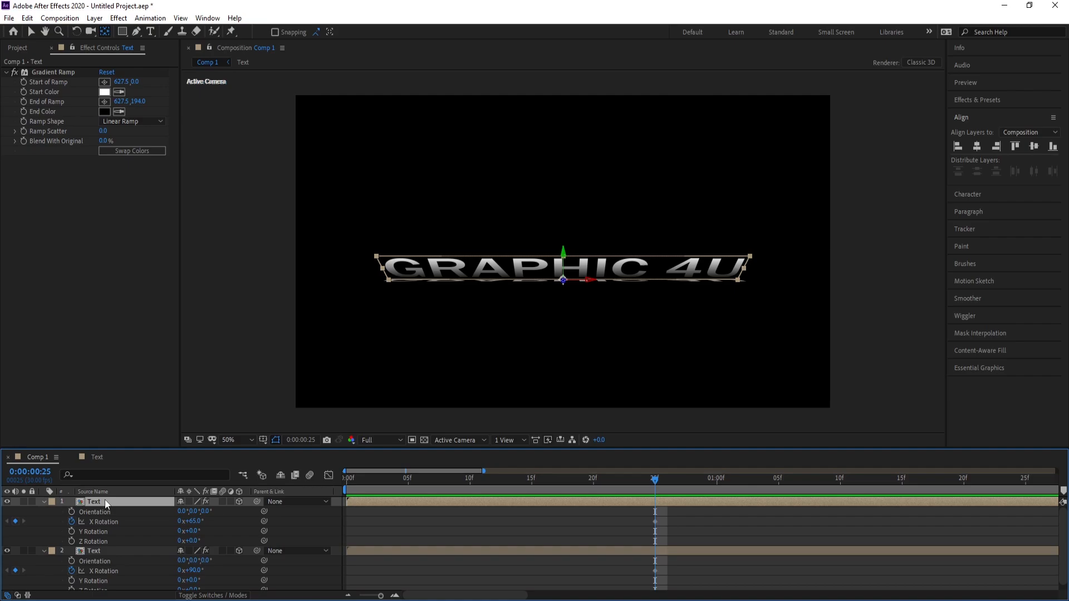
key("ctrl+d")
key("r")
left_click_drag(191, 521, 189, 526)
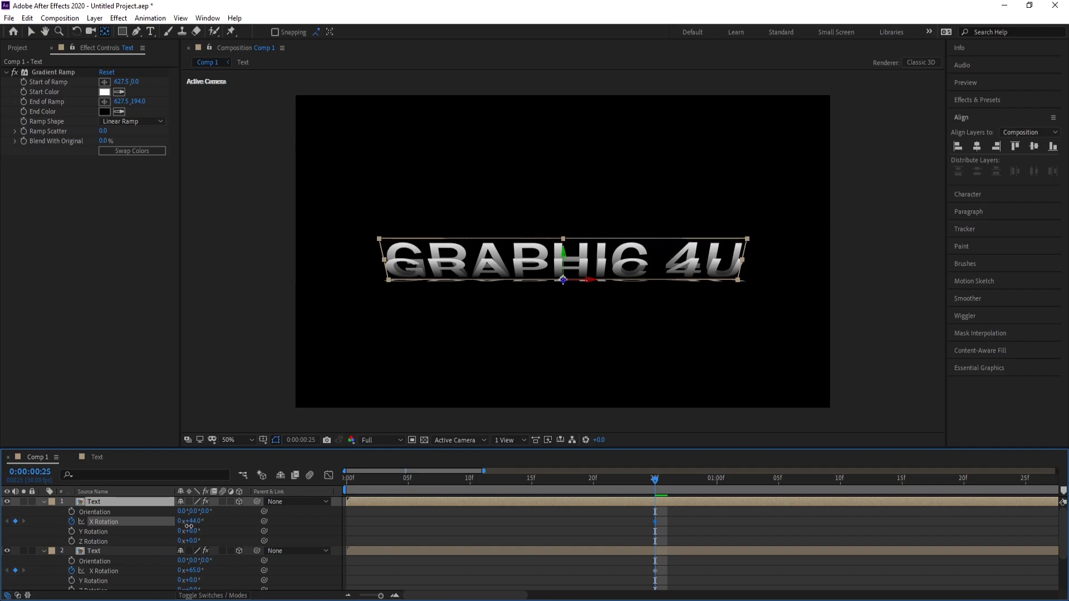
Duplicate the 45° Text layer and set the new top copy's X Rotation to 15°
left_click(100, 504)
key("ctrl+r")
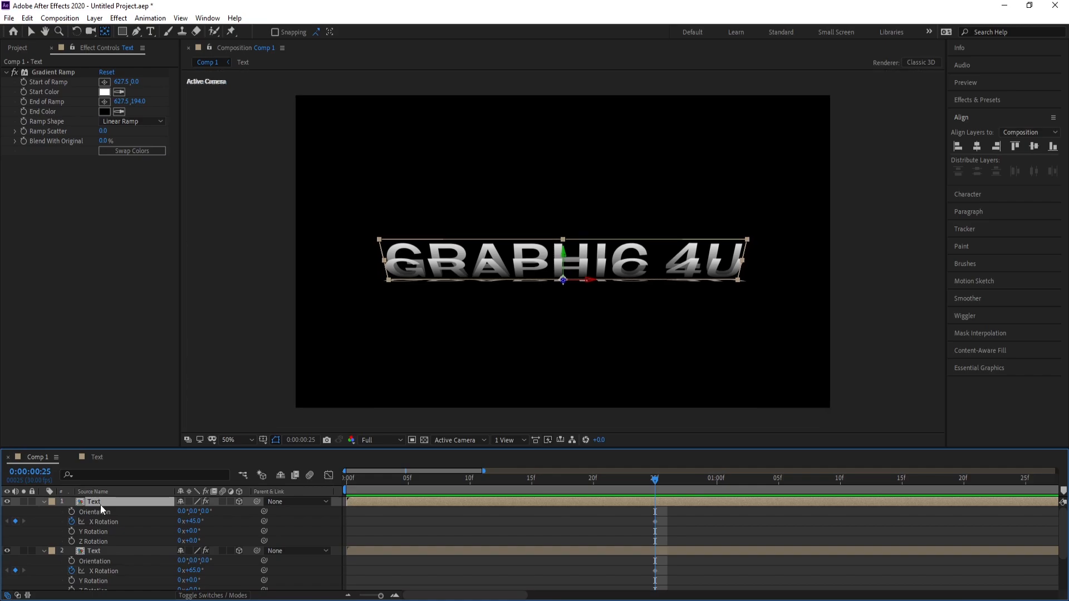
key("ctrl+d")
key("r")
left_click_drag(196, 527, 180, 523)
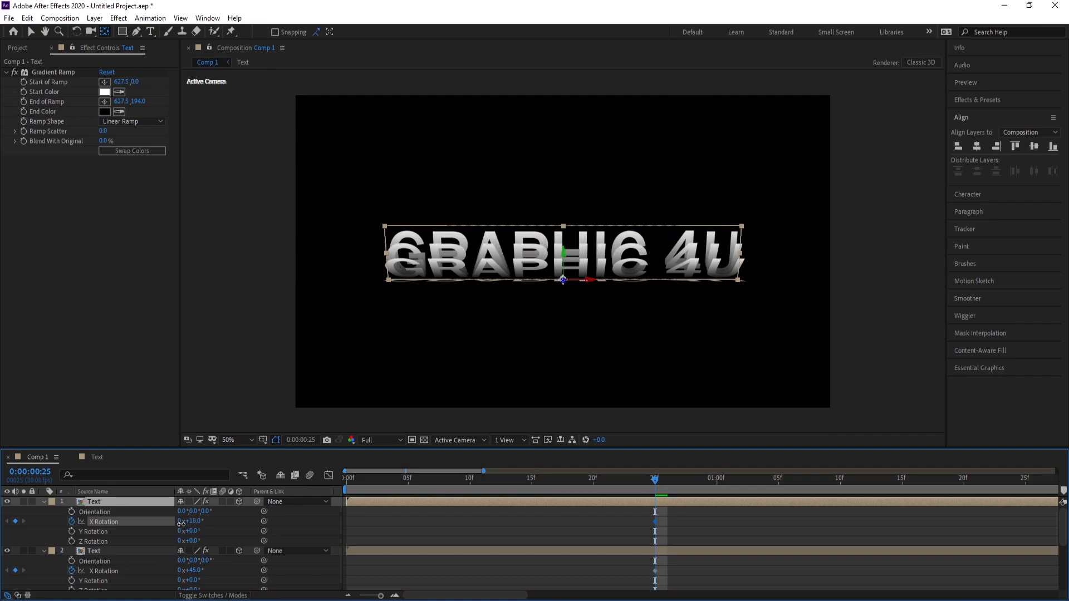
left_click_drag(181, 523, 180, 524)
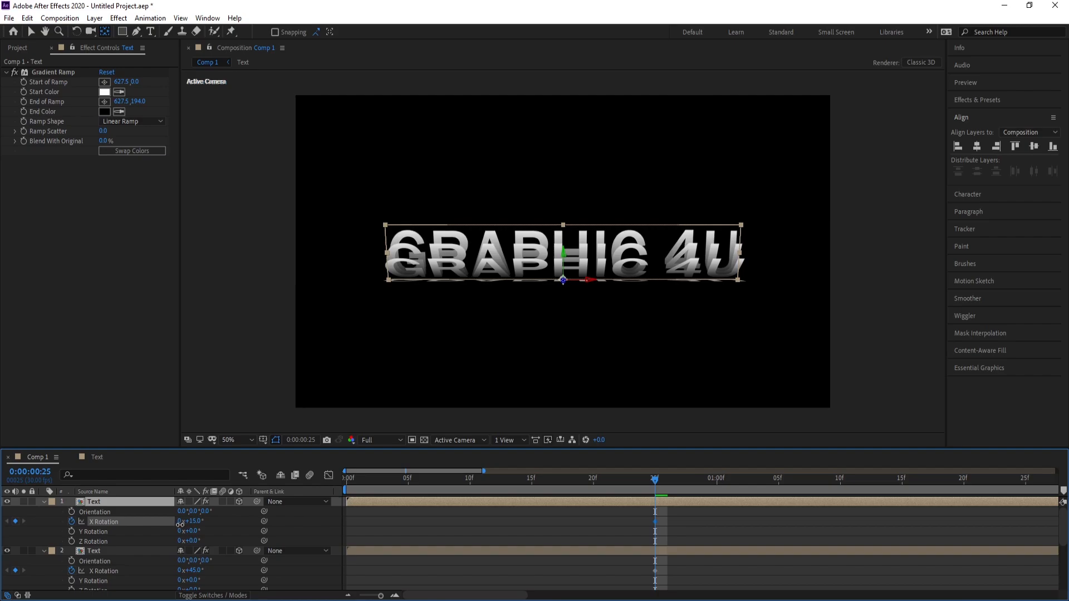
Collapse the four Text layers, duplicate the lowest one and set the bottom copy's X Rotation to 100°
left_click(44, 506)
left_click(44, 514)
left_click(43, 521)
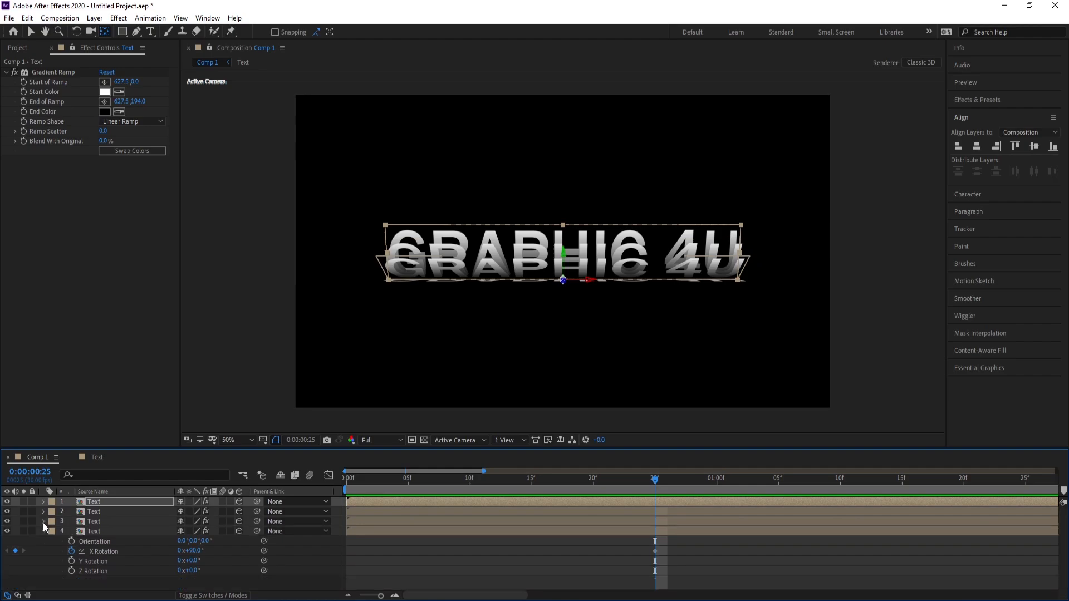
left_click(43, 531)
left_click(93, 532)
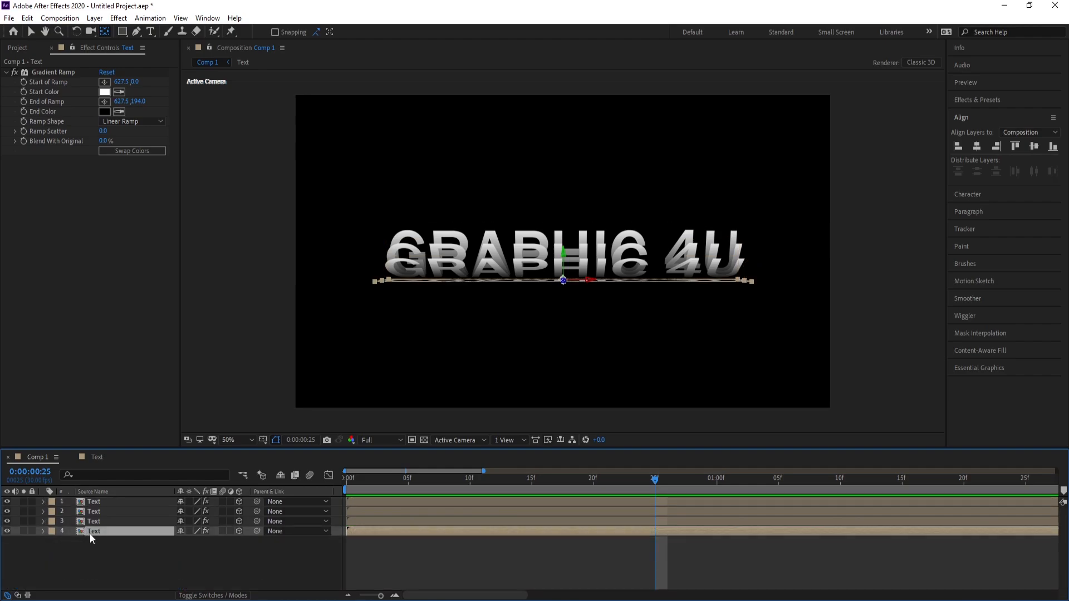
key("ctrl+d")
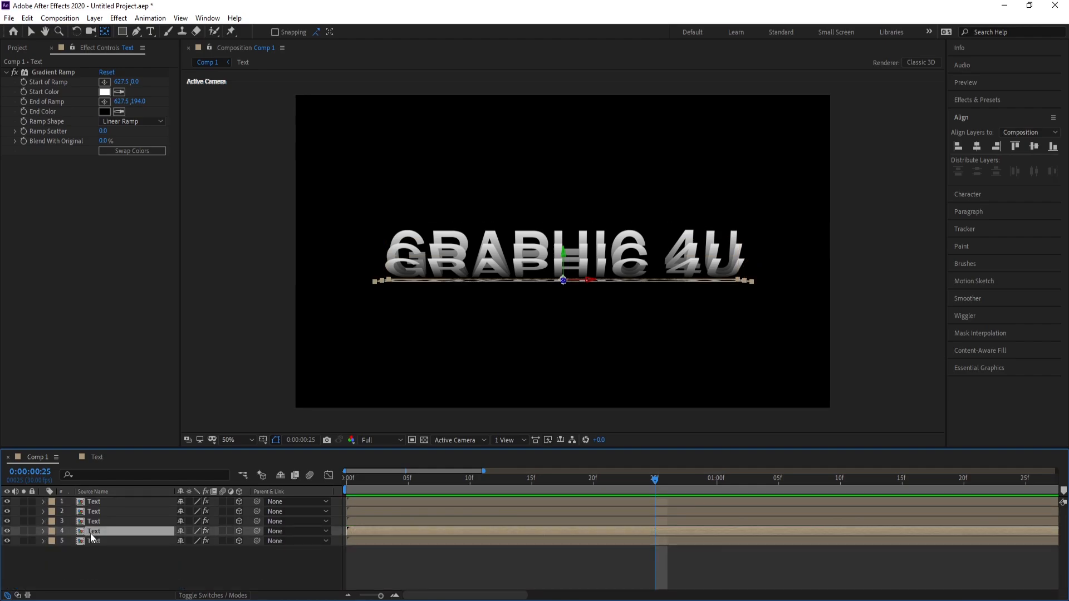
left_click(91, 540)
key("r")
left_click(191, 560)
left_click_drag(191, 561, 204, 568)
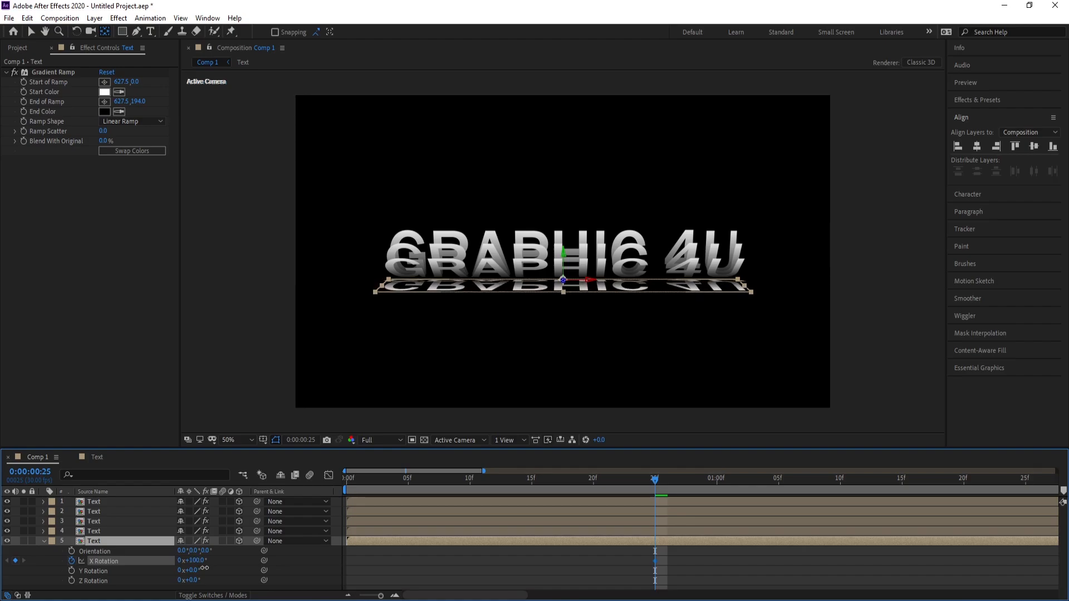
Duplicate the bottom Text layer and set the lowest copy's X Rotation to 115°
left_click(99, 542)
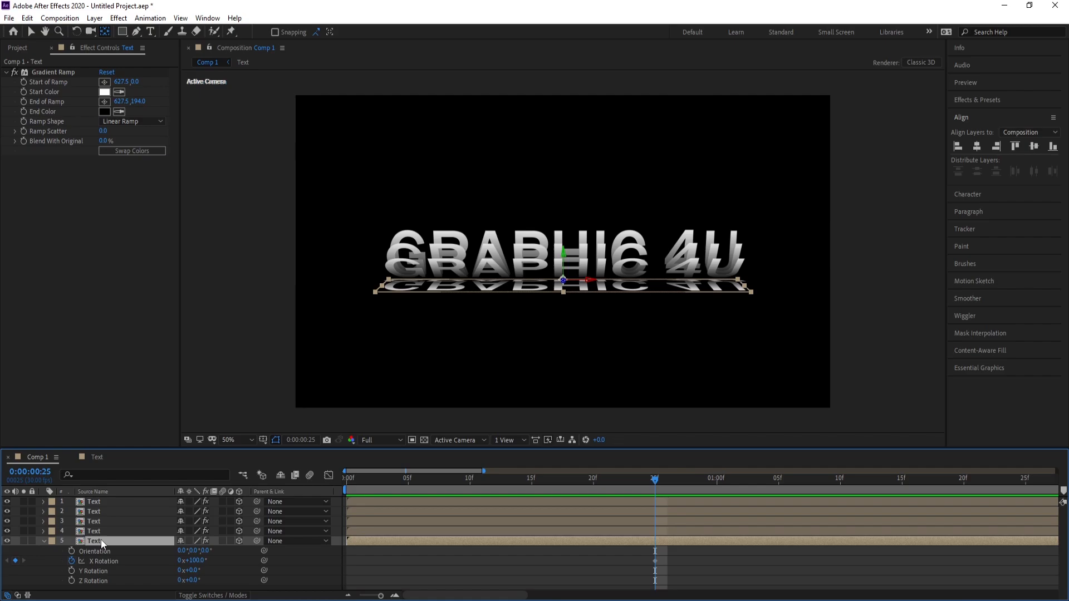
key("ctrl+d")
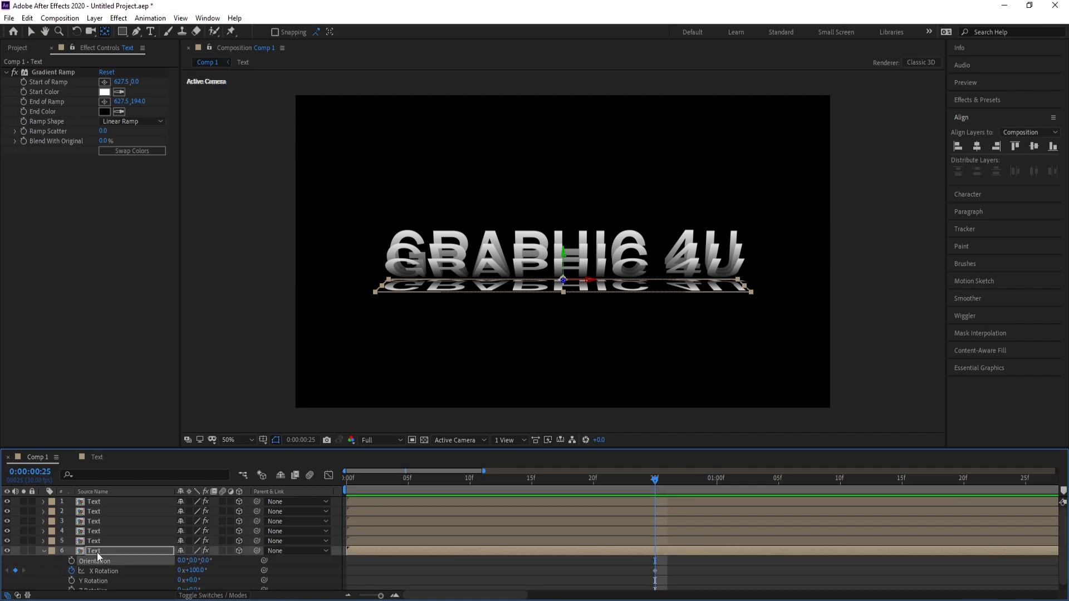
key("r")
key("r")
left_click_drag(201, 573, 209, 574)
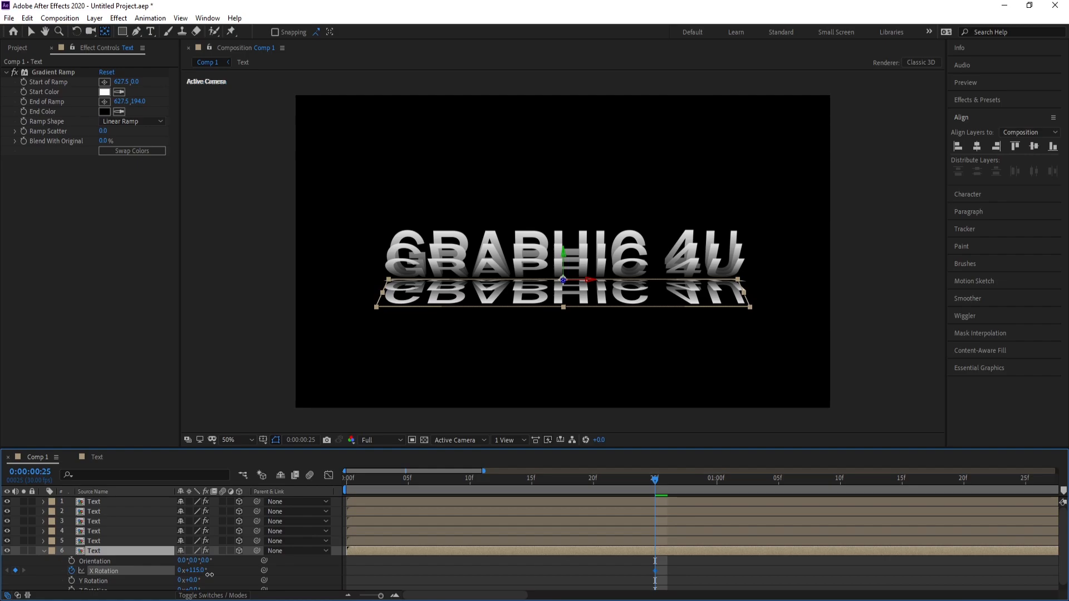
Duplicate the 115° Text layer and set the lowest copy's X Rotation to 135°
left_click(107, 552)
left_click(88, 552)
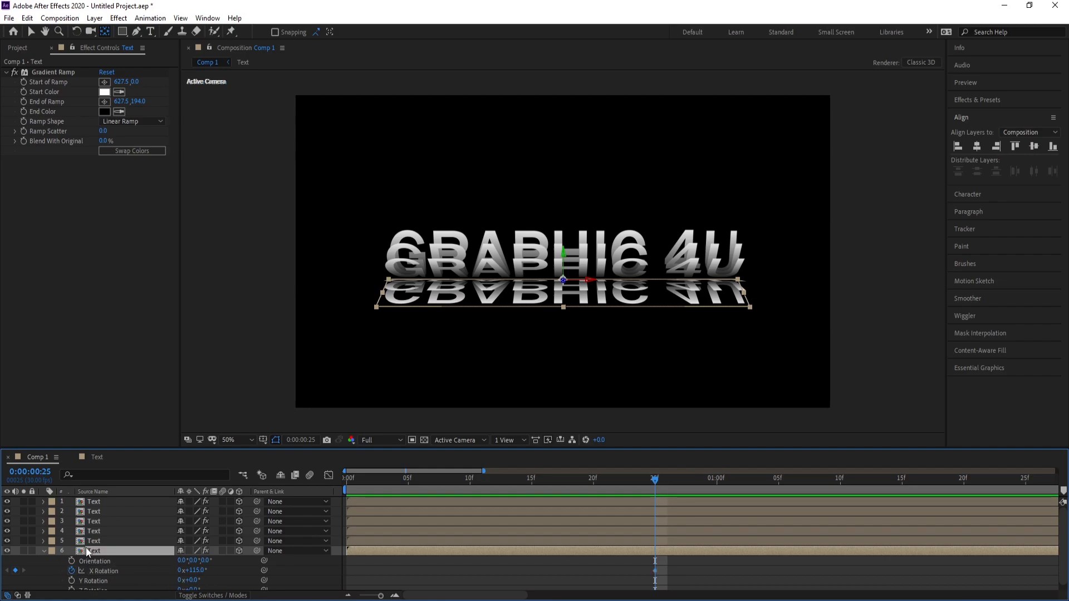
key("ctrl+d")
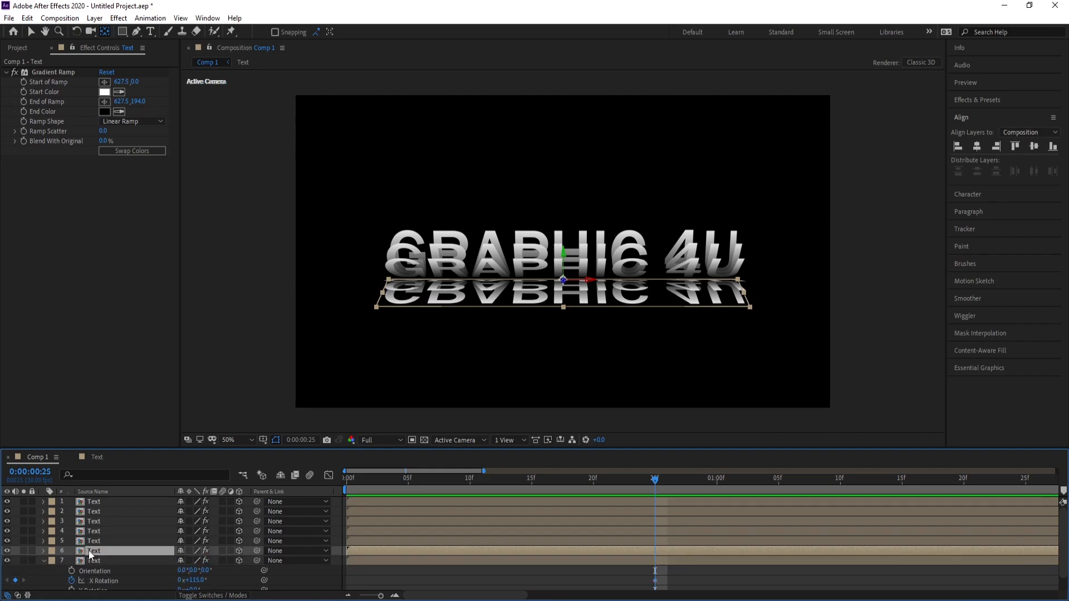
left_click_drag(192, 580, 208, 586)
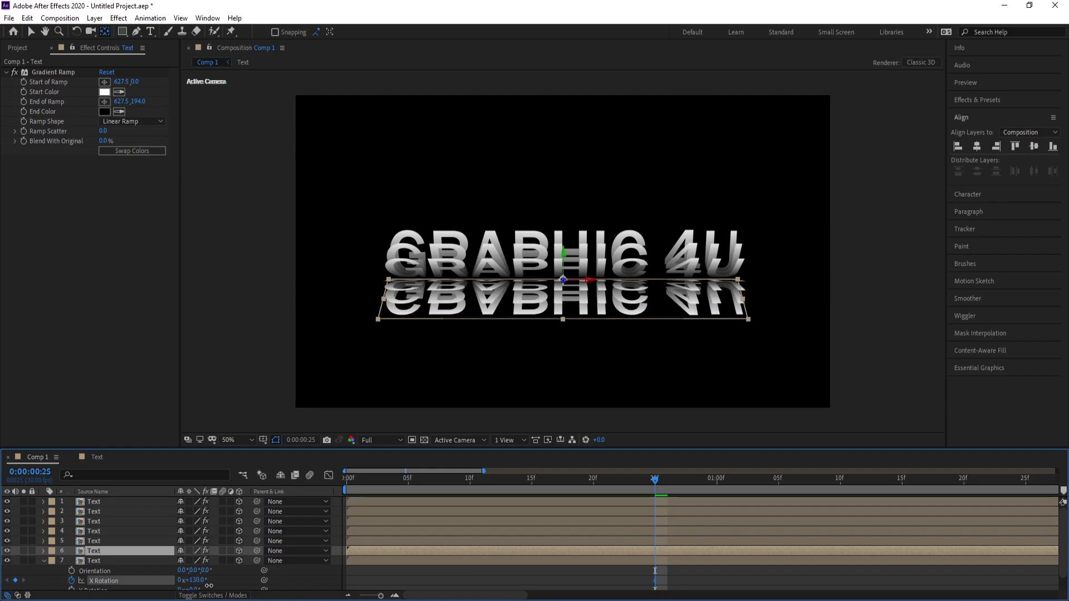
left_click_drag(211, 586, 212, 586)
Select all seven Text layers and set their X Rotation to 90° at the start of the composition
left_click_drag(381, 597, 357, 598)
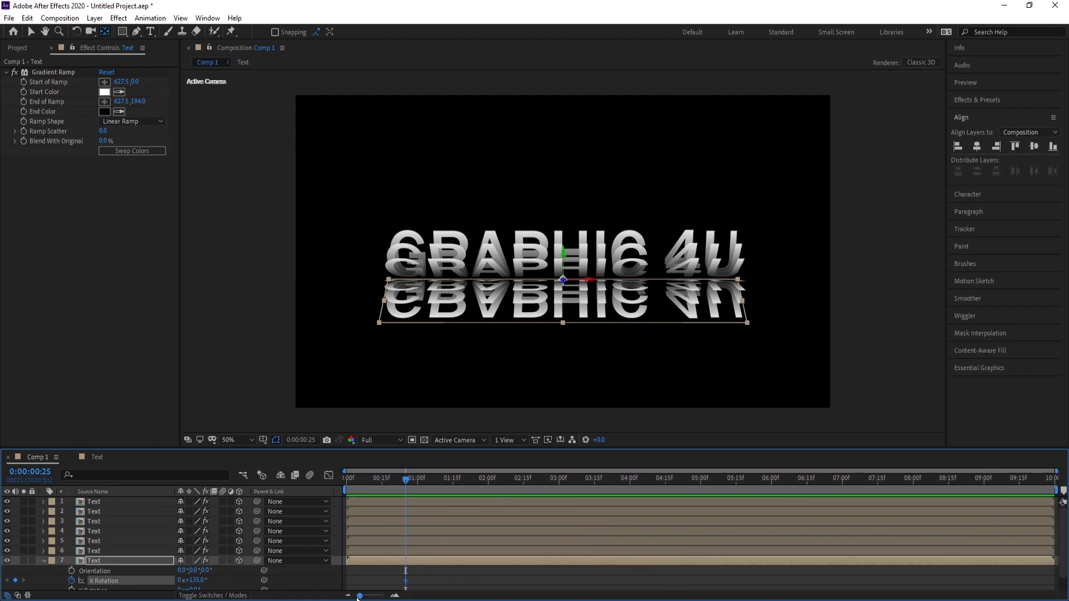
left_click(98, 559)
left_click(100, 501, "shift")
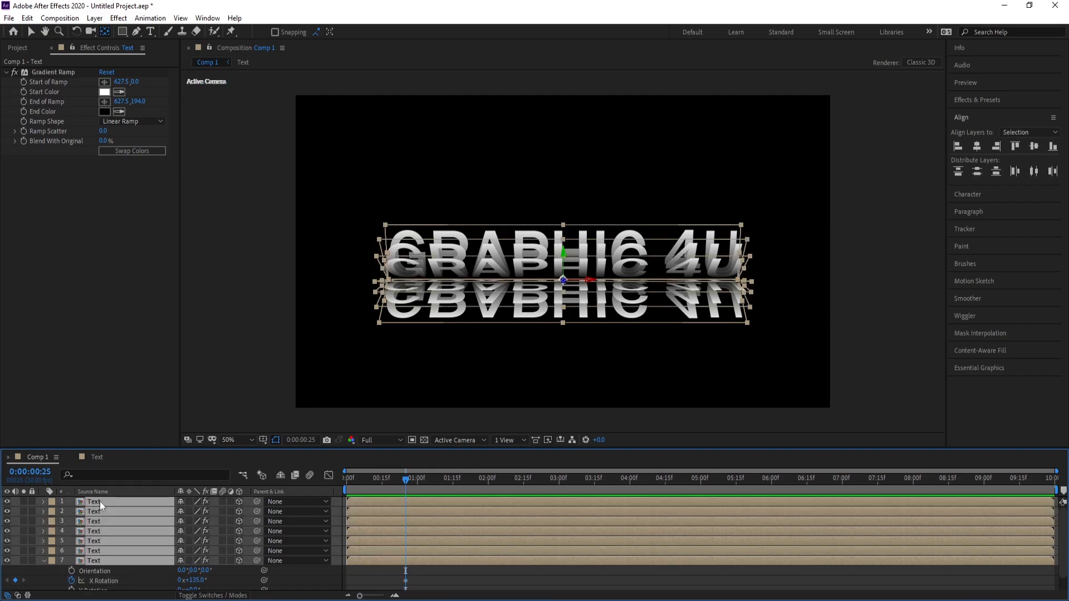
key("u")
key("r")
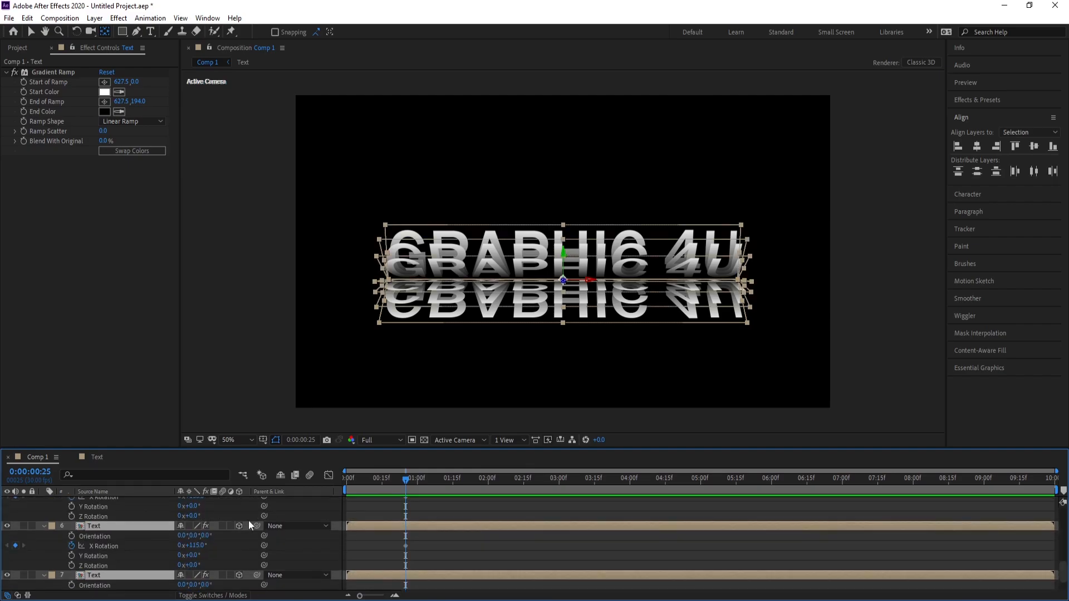
key("Home")
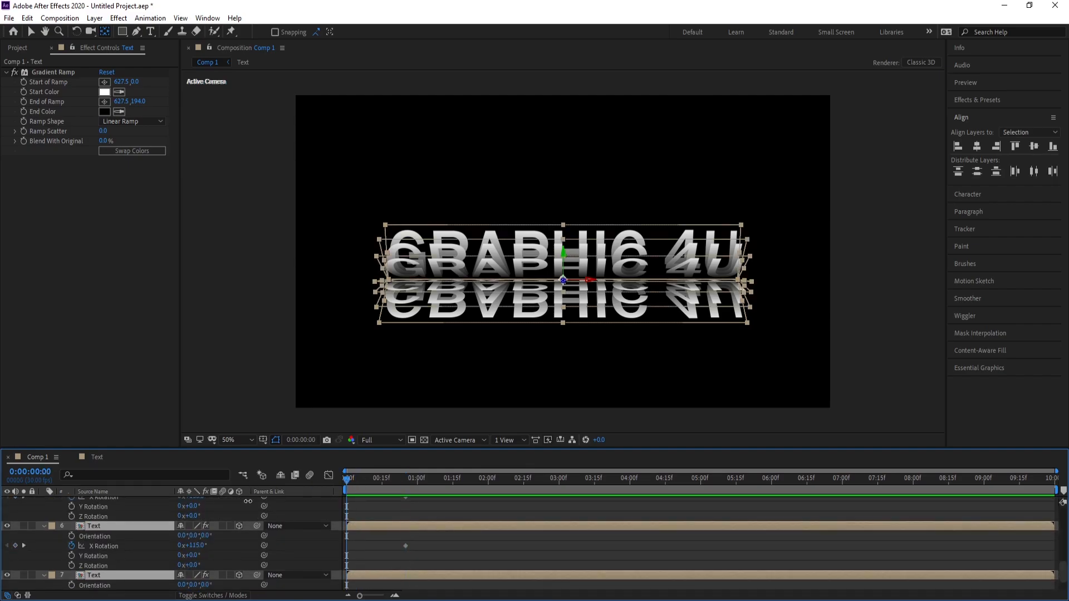
scroll(239, 563, "up", 2)
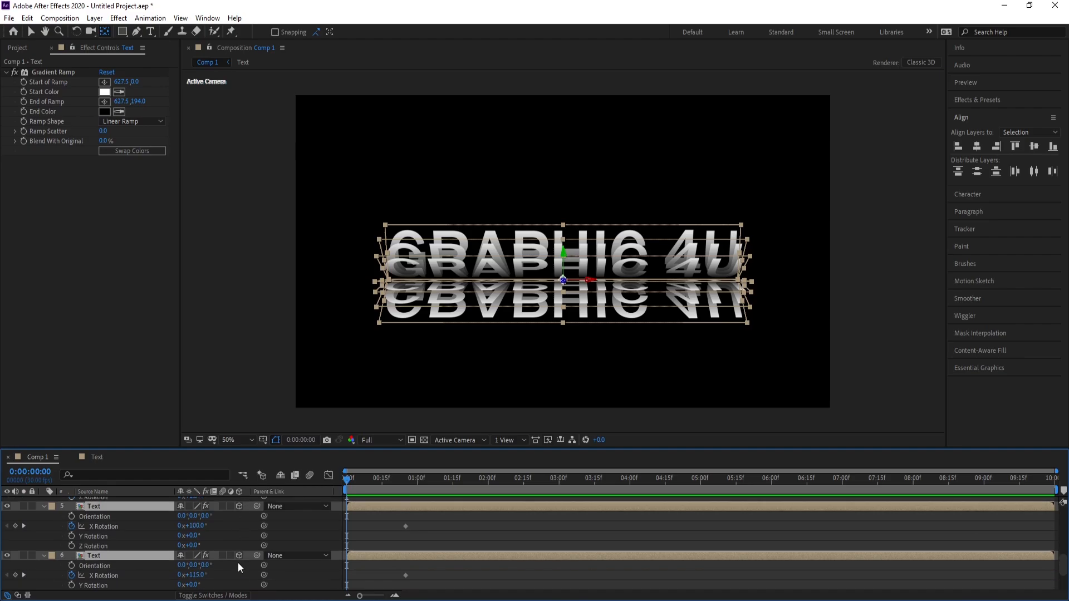
left_click(195, 525)
type("90")
key("Return")
Play back the X Rotation animation of the stacked Text layers from the start
key("space")
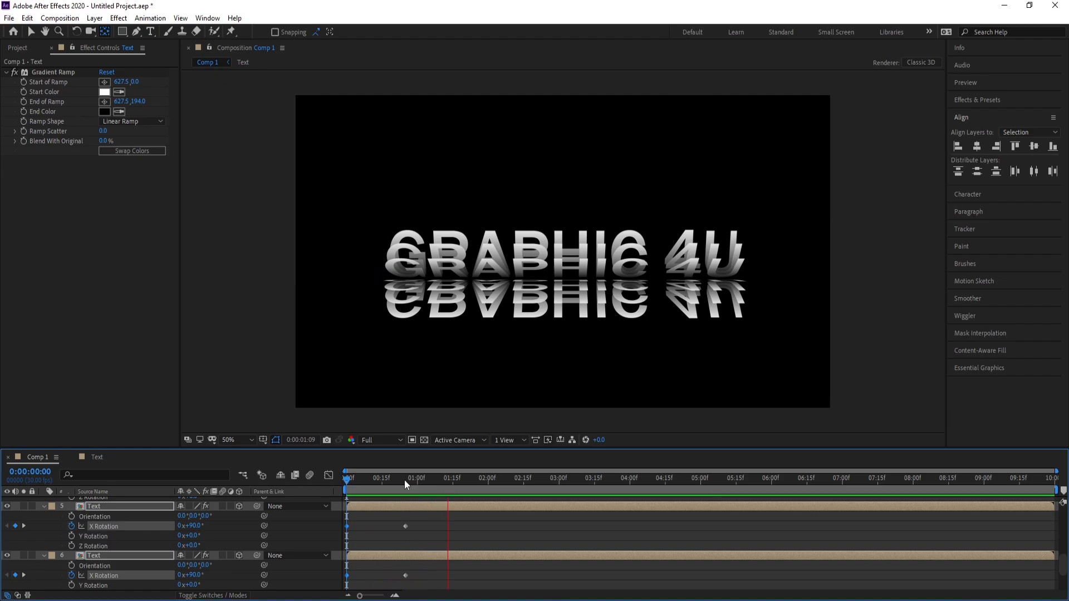
key("space")
key("space")
key("space")
key("space")
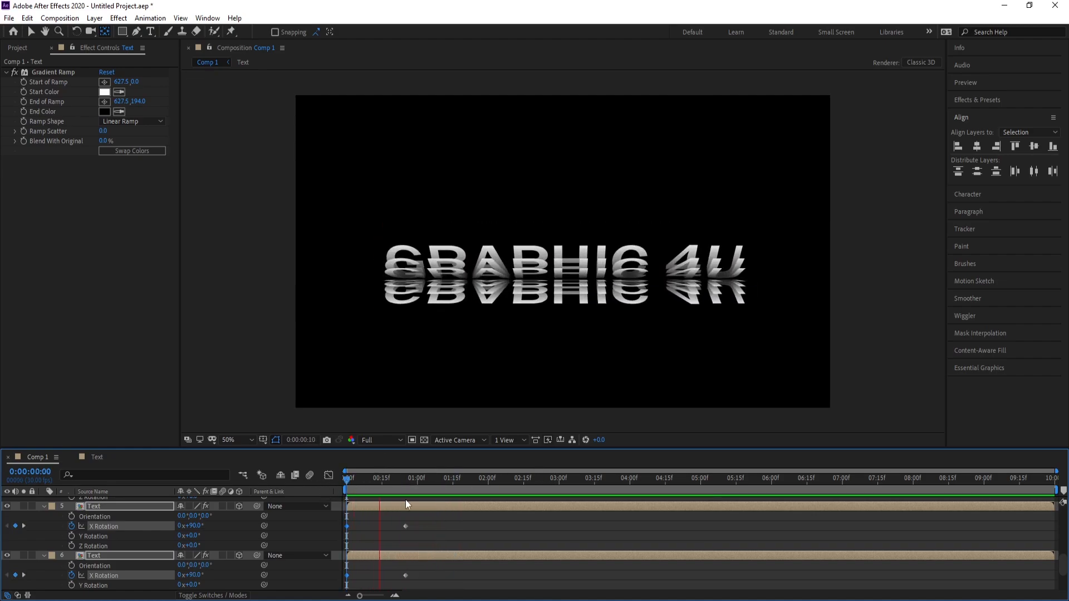
key("space")
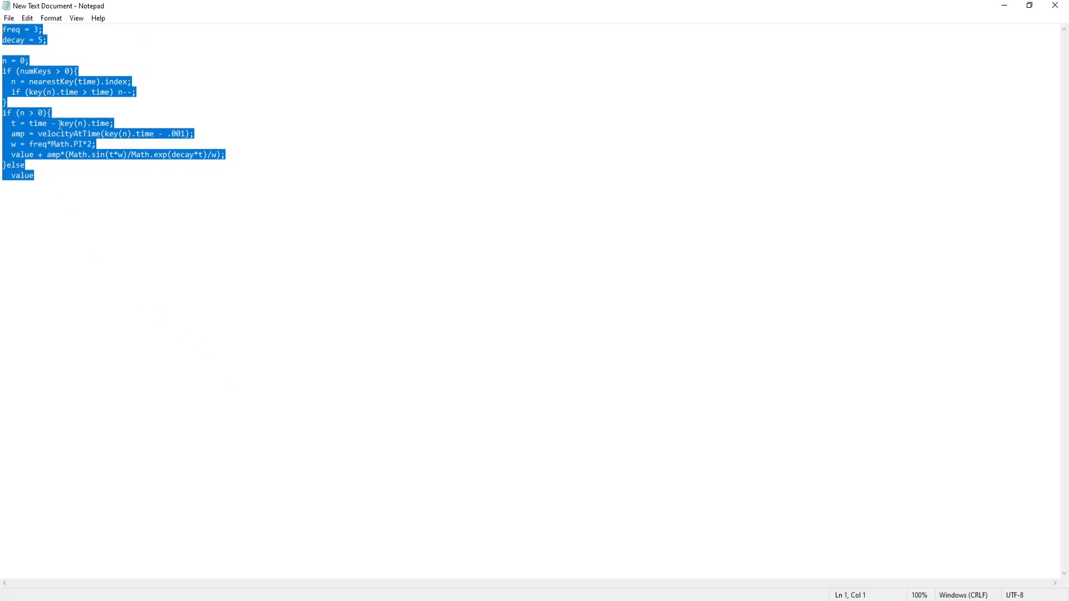
Copy the bounce expression (freq = 3, decay = 5) from the Notepad document and apply it to Text layer 5's X Rotation in After Effects
right_click(48, 79)
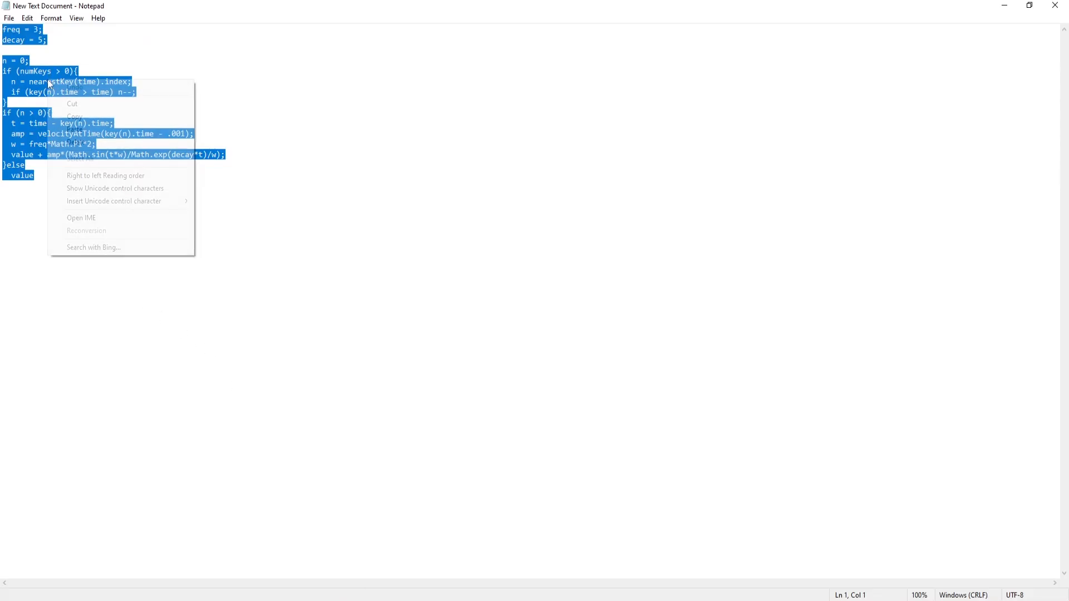
left_click(72, 118)
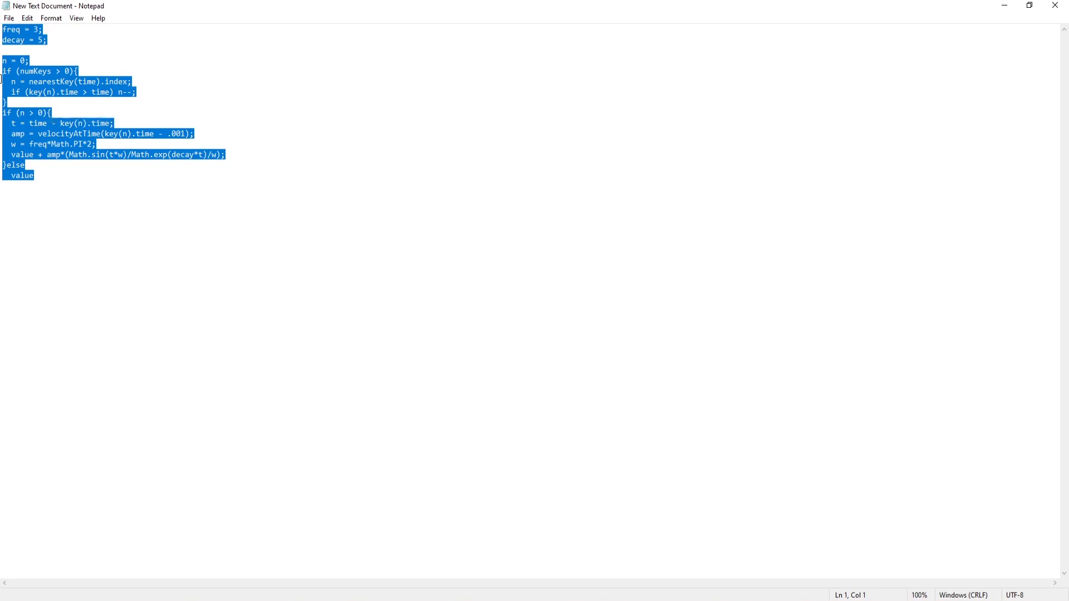
left_click(386, 598)
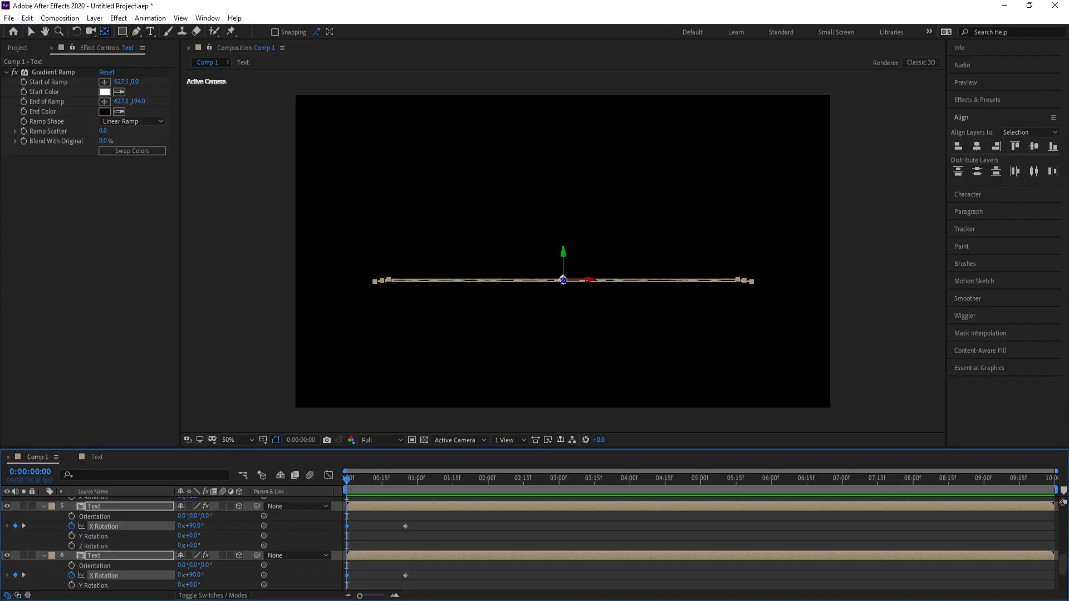
left_click(72, 526, "alt")
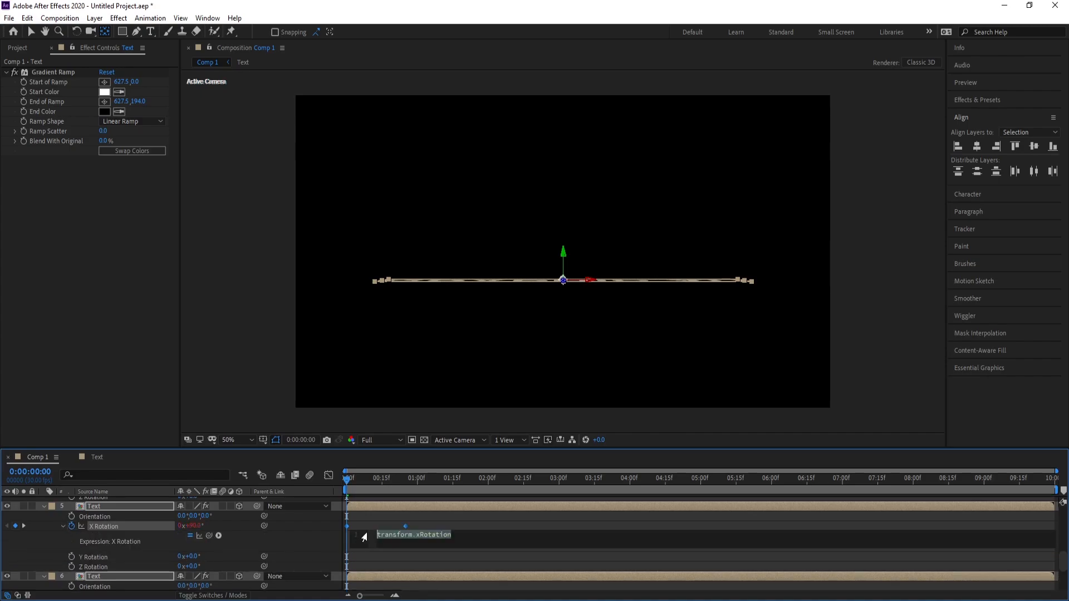
key("ctrl+v")
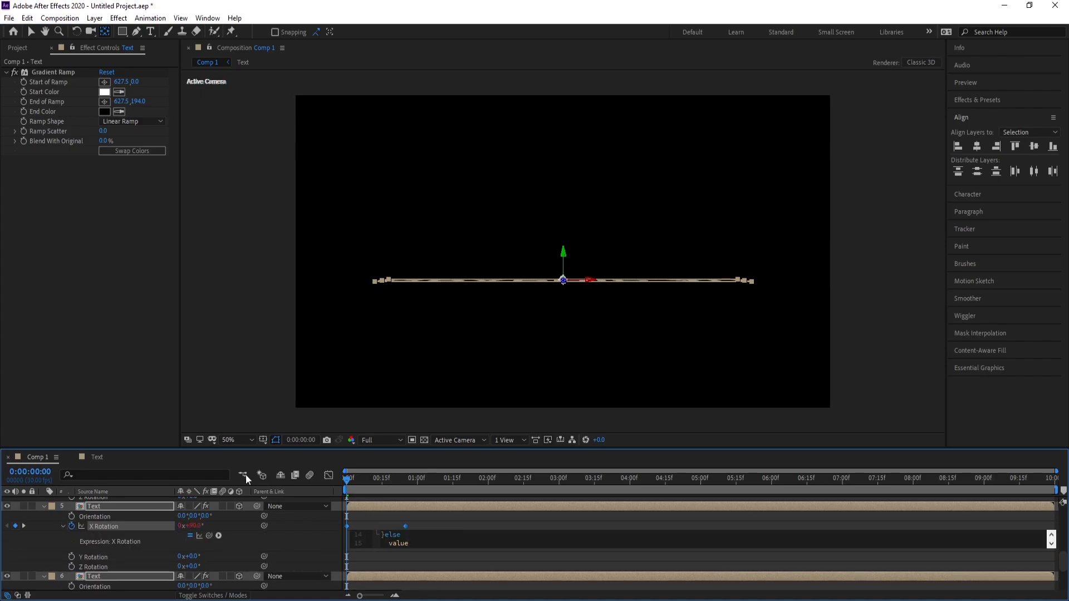
left_click(221, 361)
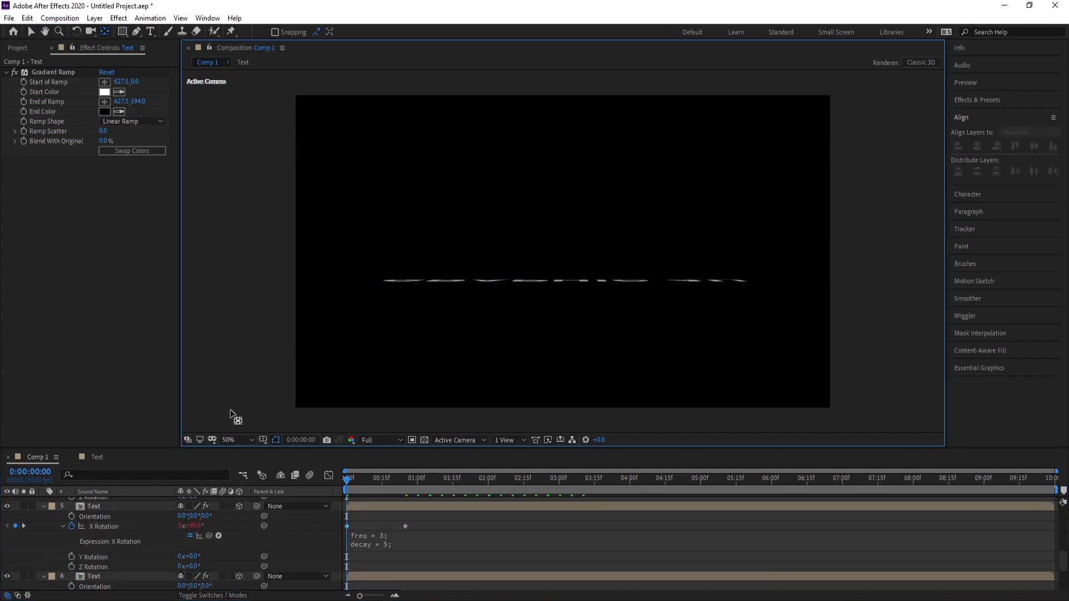
Play back the unfolding text animation from the start several times to check the bounce expression on X Rotation
scroll(210, 514, "up", 2)
scroll(209, 514, "down", 2)
scroll(210, 515, "up", 2)
scroll(209, 515, "down", 2)
key("space")
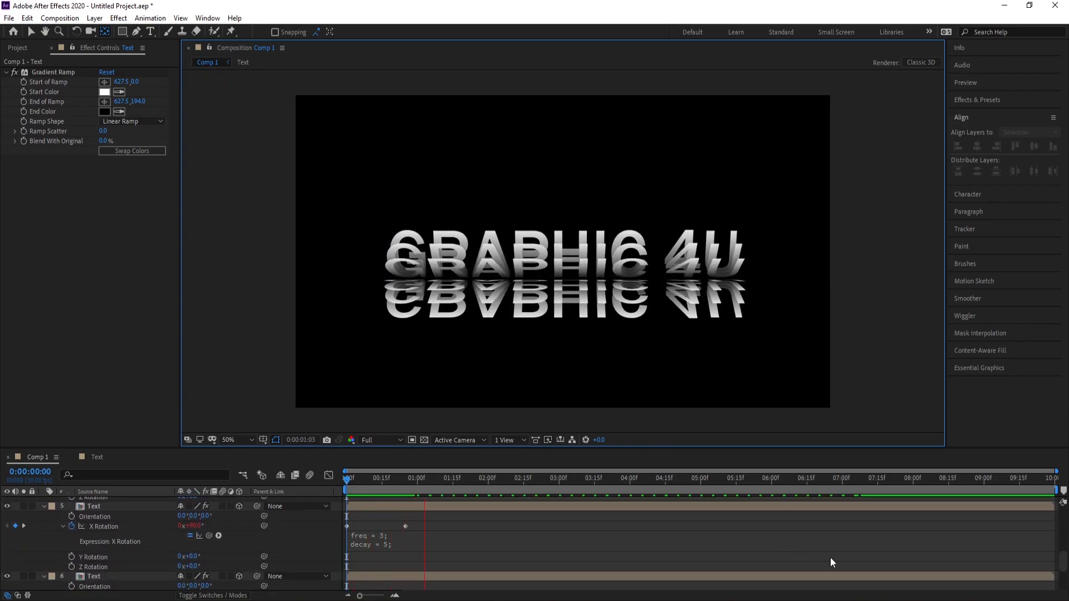
key("space")
key("space")
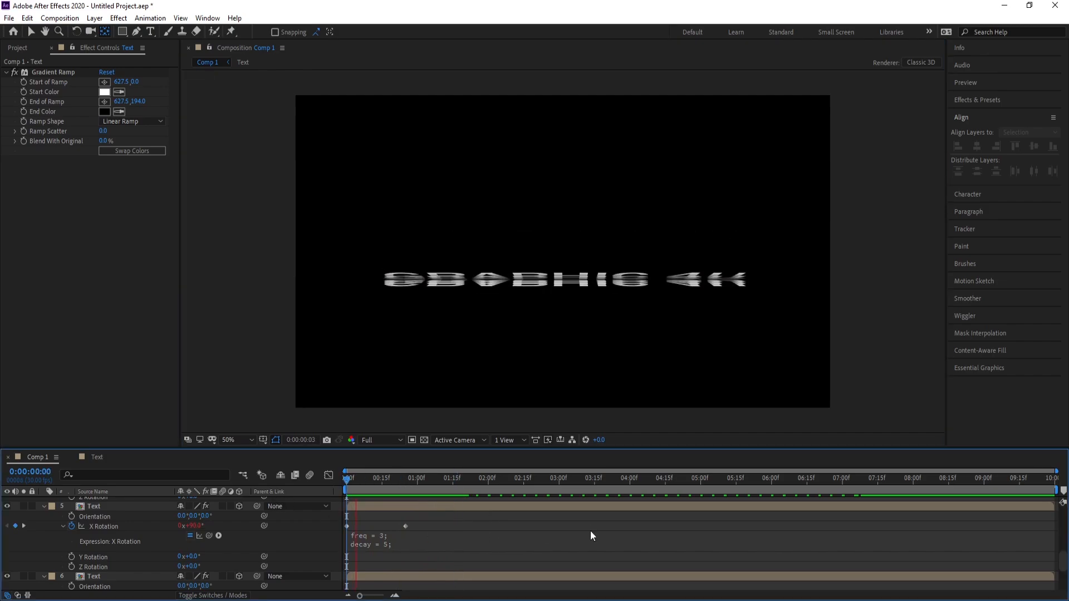
key("space")
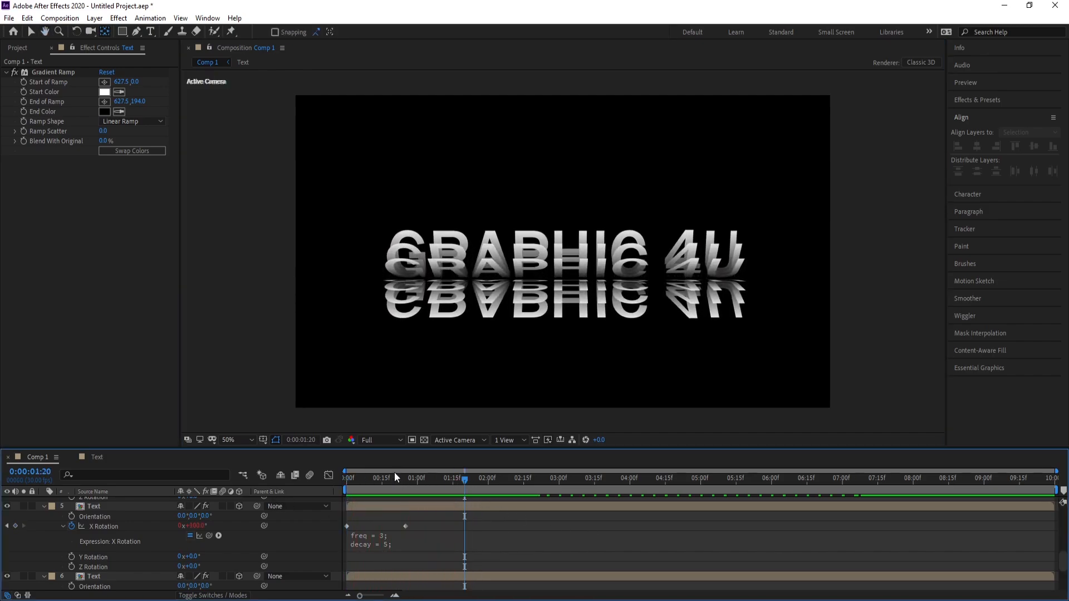
key("space")
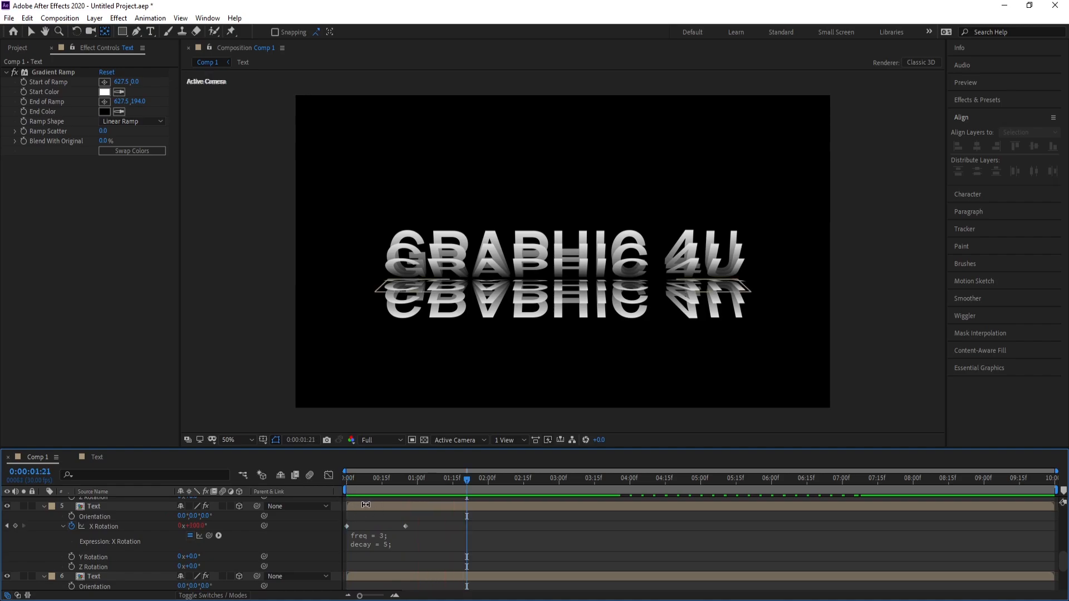
key("space")
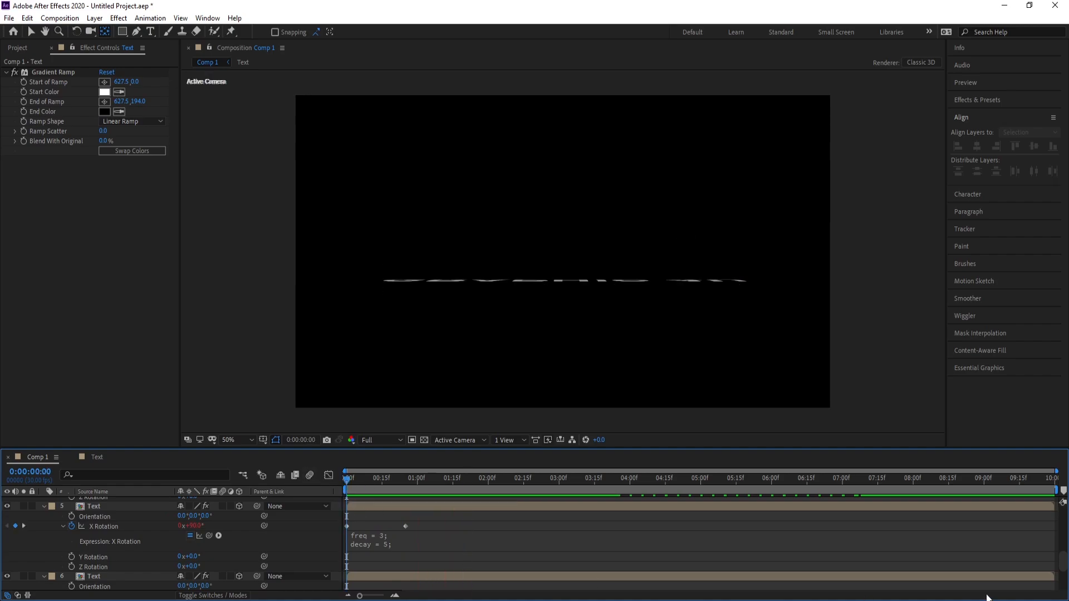
left_click_drag(1062, 561, 1061, 512)
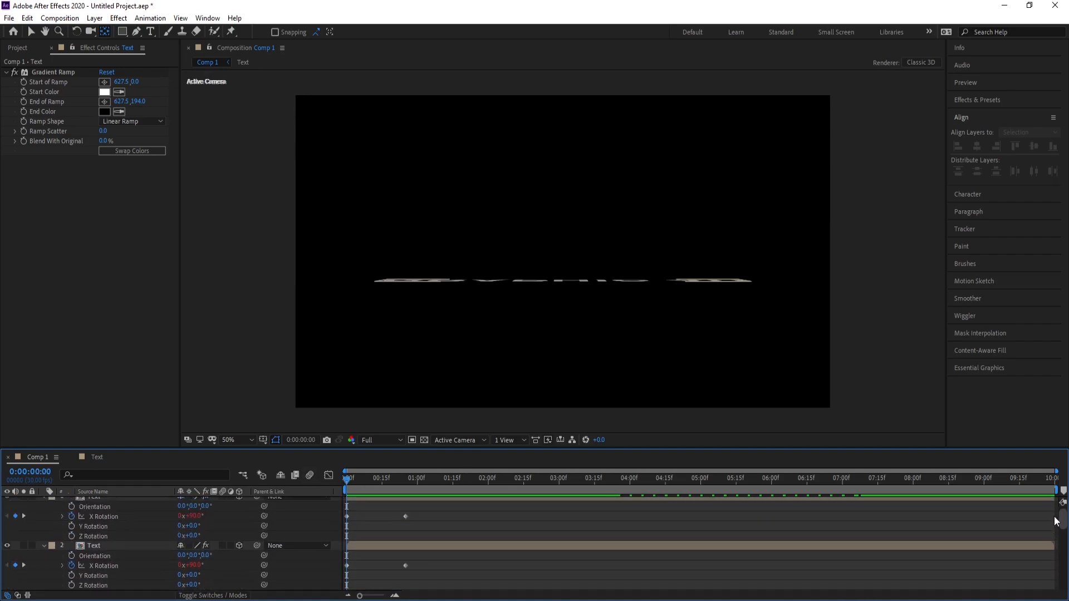
key("space")
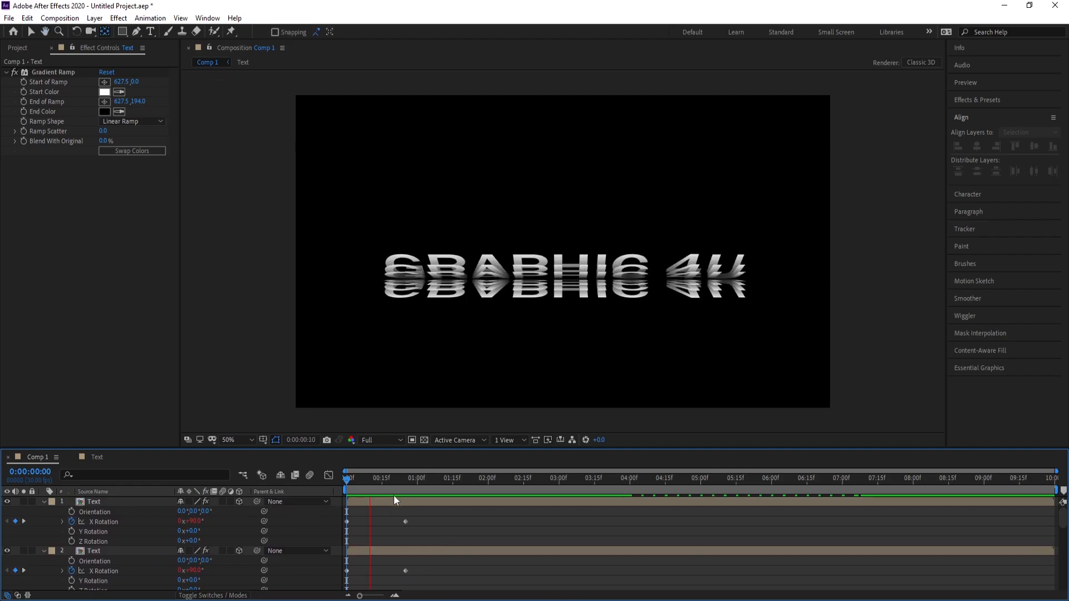
left_click_drag(402, 481, 356, 480)
key("space")
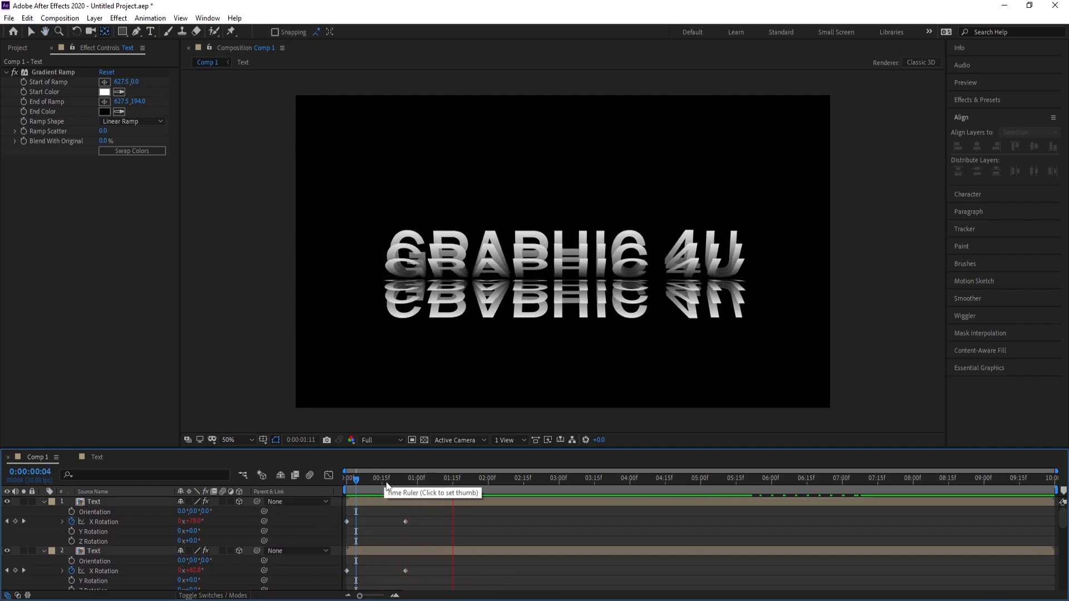
key("space")
key("Home")
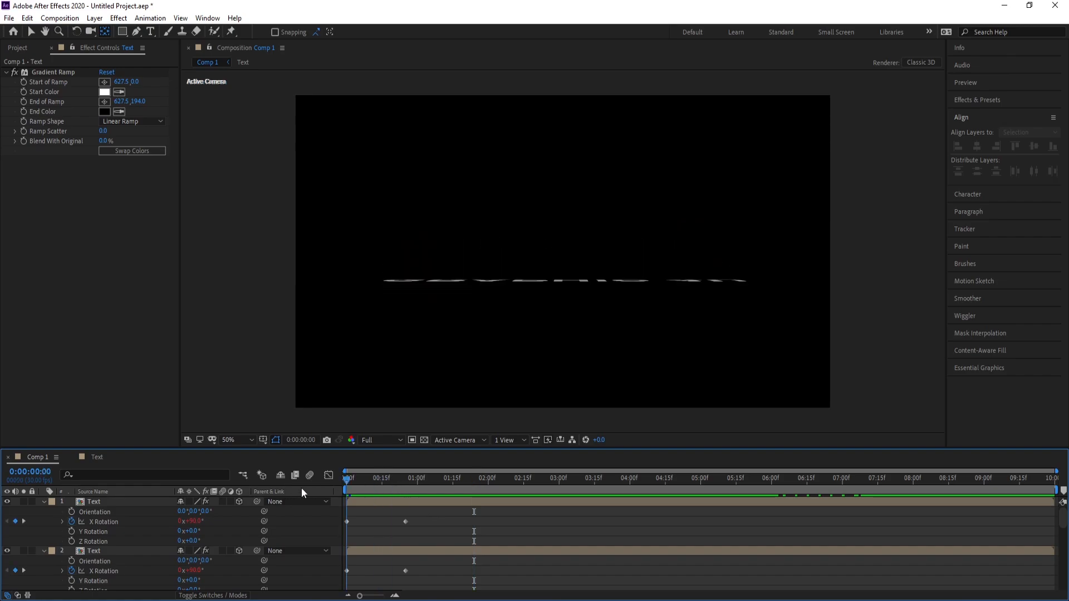
key("space")
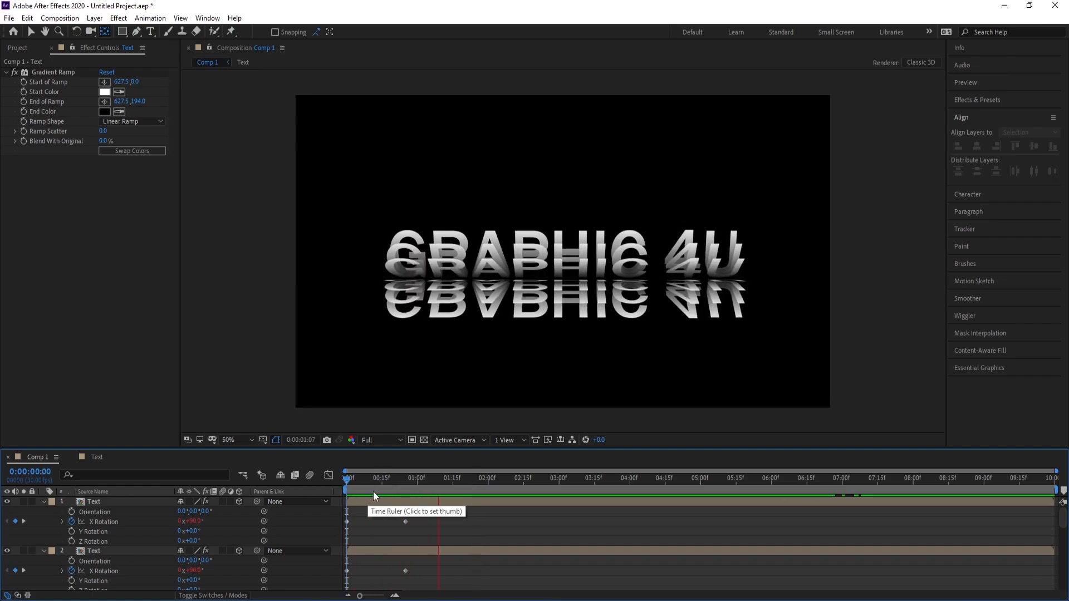
key("space")
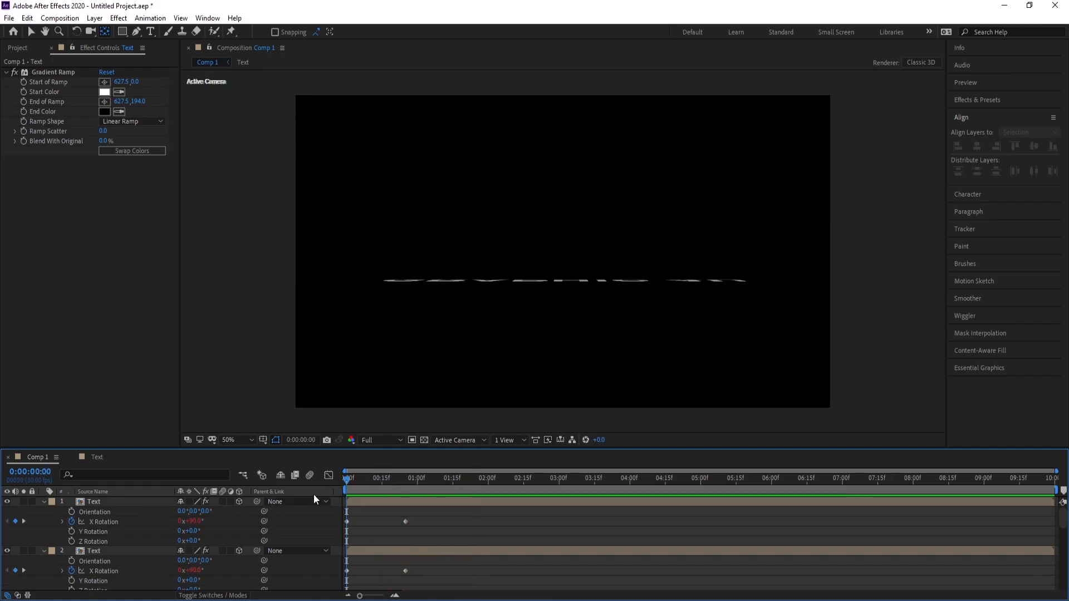
Replace the X Rotation expression of Text layer 1 with the copied bounce expression (freq = 3, decay = 5)
left_click(72, 522)
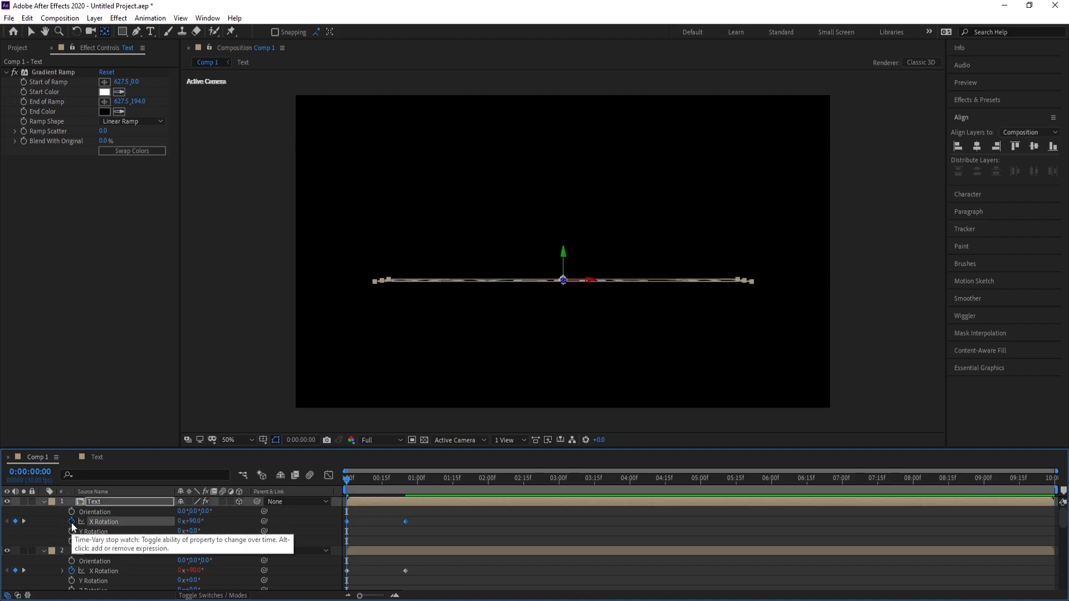
left_click(71, 524, "alt")
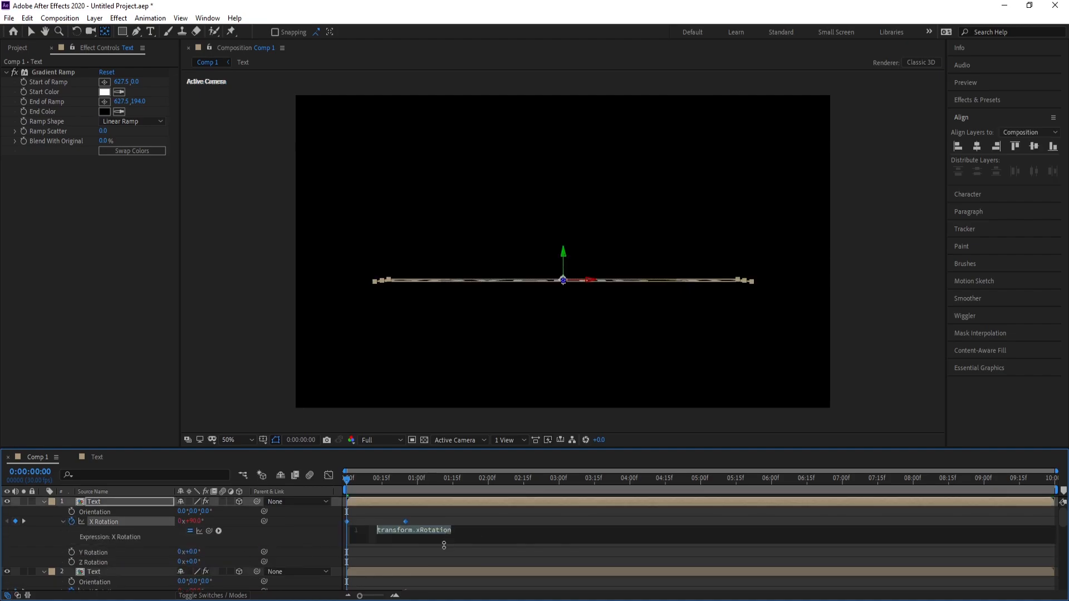
key("ctrl+v")
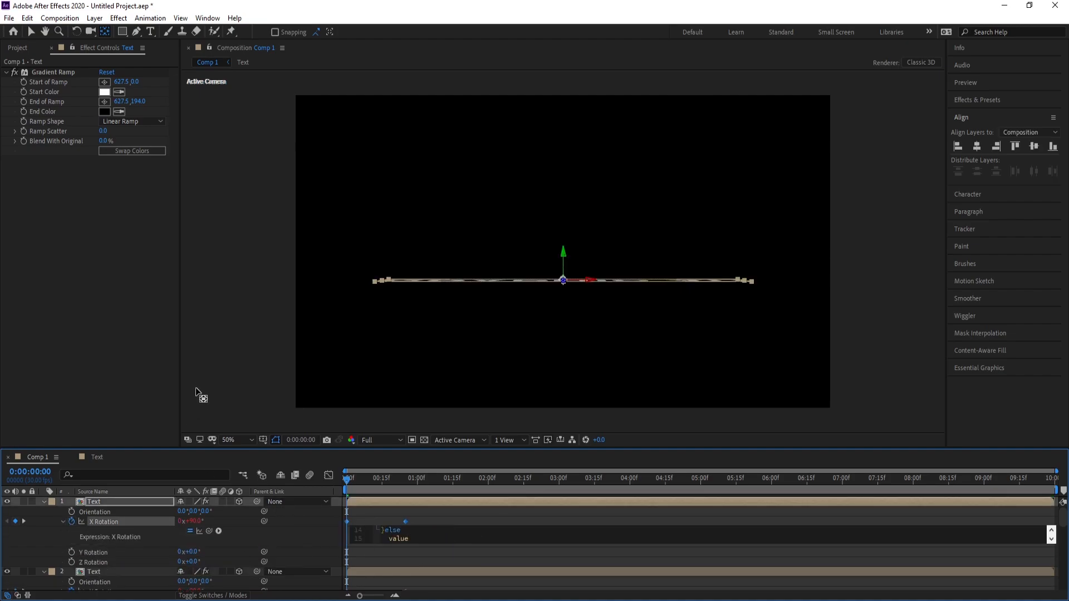
left_click(28, 32)
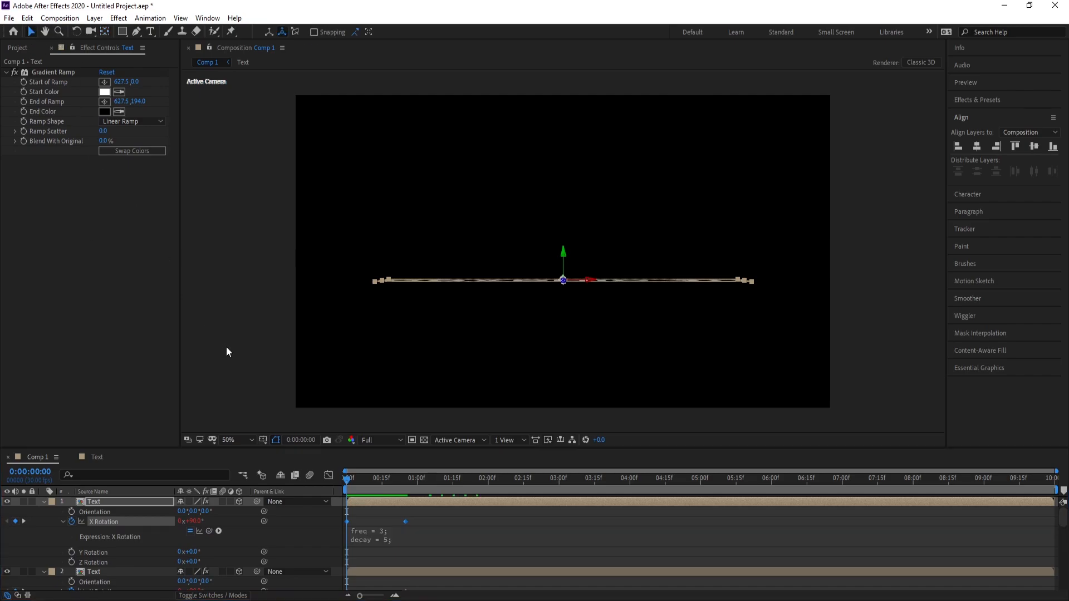
left_click(218, 375)
Replace the X Rotation expression of Text layer 2 with the copied bounce expression (freq = 3, decay = 5)
left_click(105, 573)
scroll(107, 572, "down", 1)
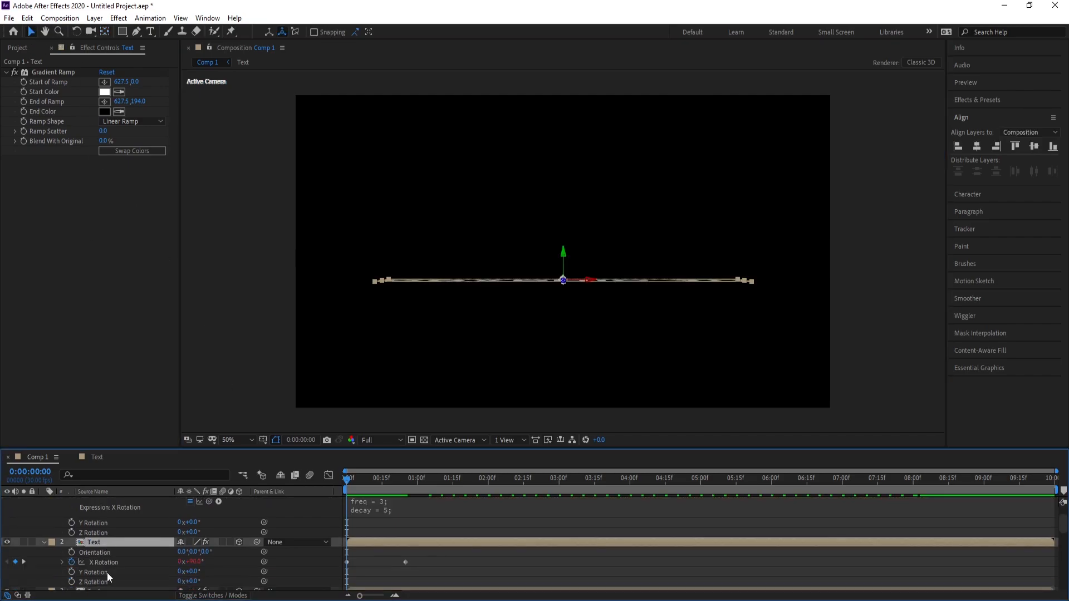
left_click(71, 562)
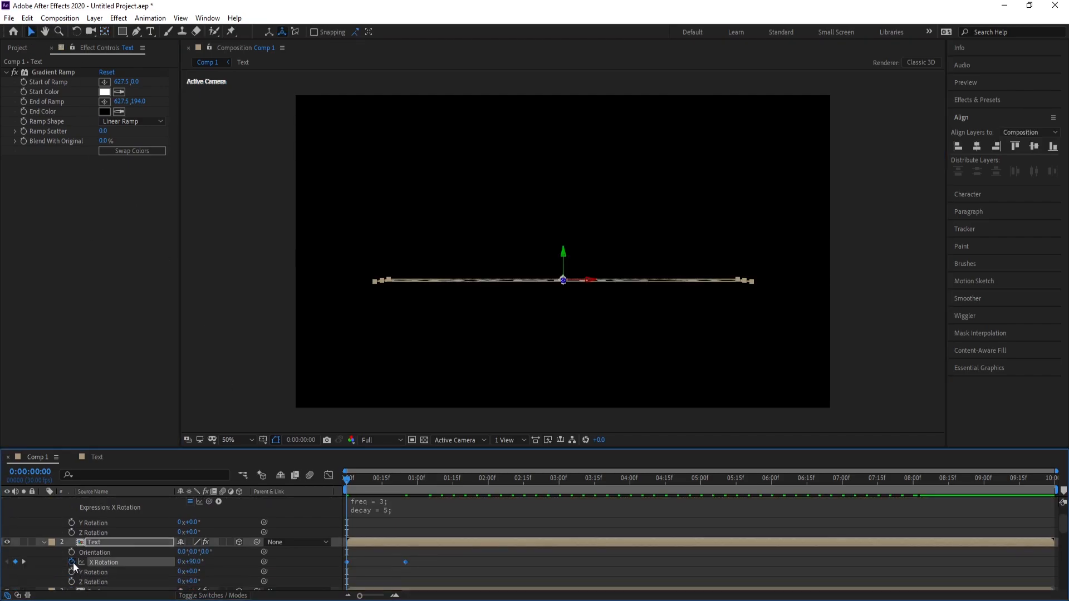
left_click(73, 562, "alt")
key("ctrl+v")
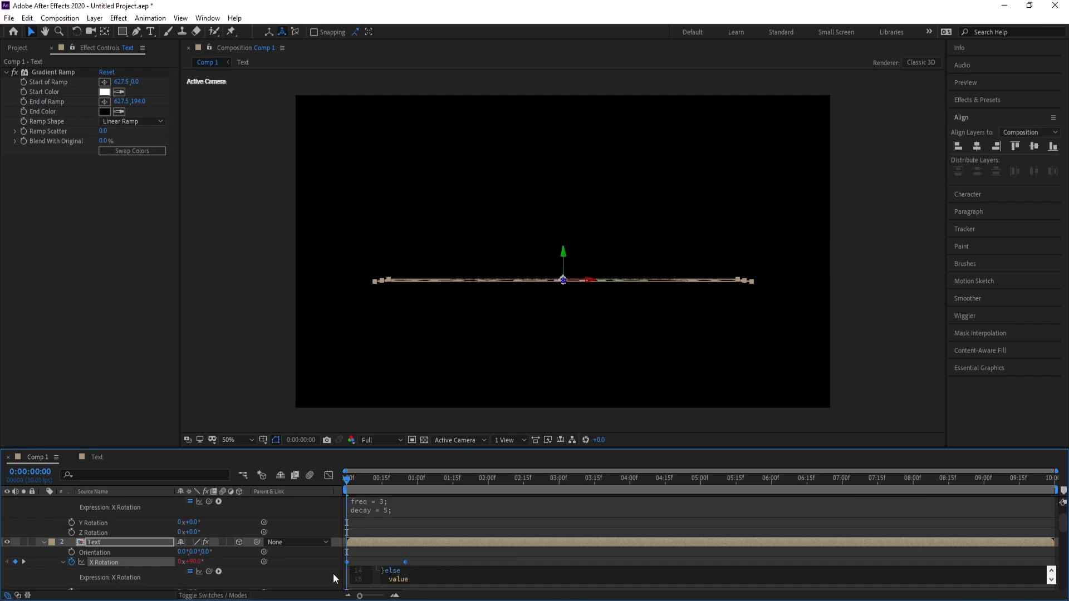
left_click(247, 411)
Replace the X Rotation expression of Text layer 3 with the copied bounce expression (freq = 3, decay = 5)
scroll(120, 552, "down", 2)
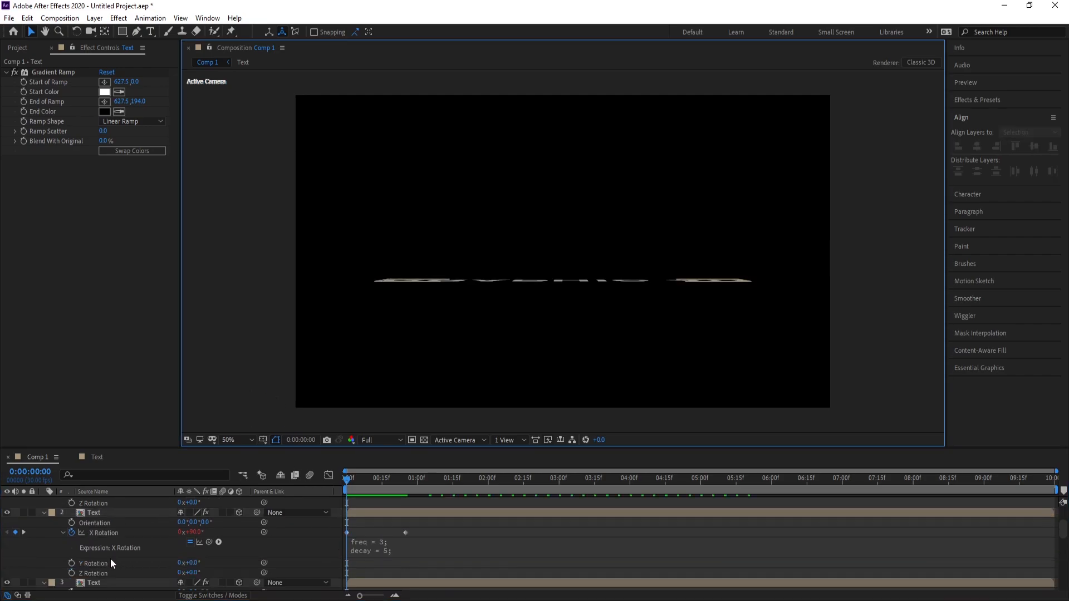
left_click(92, 555)
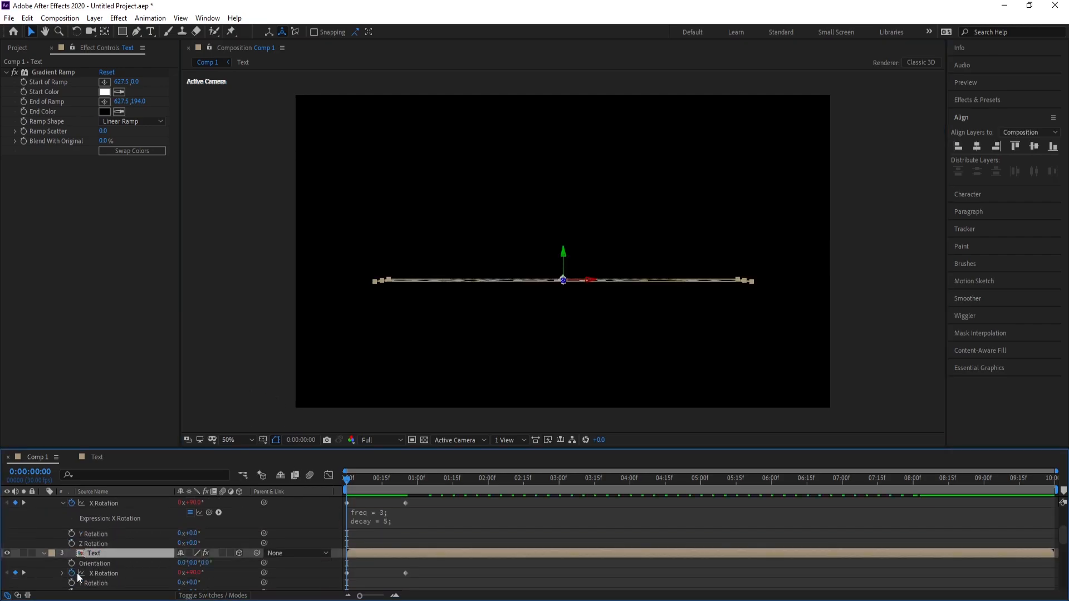
left_click(72, 572, "alt")
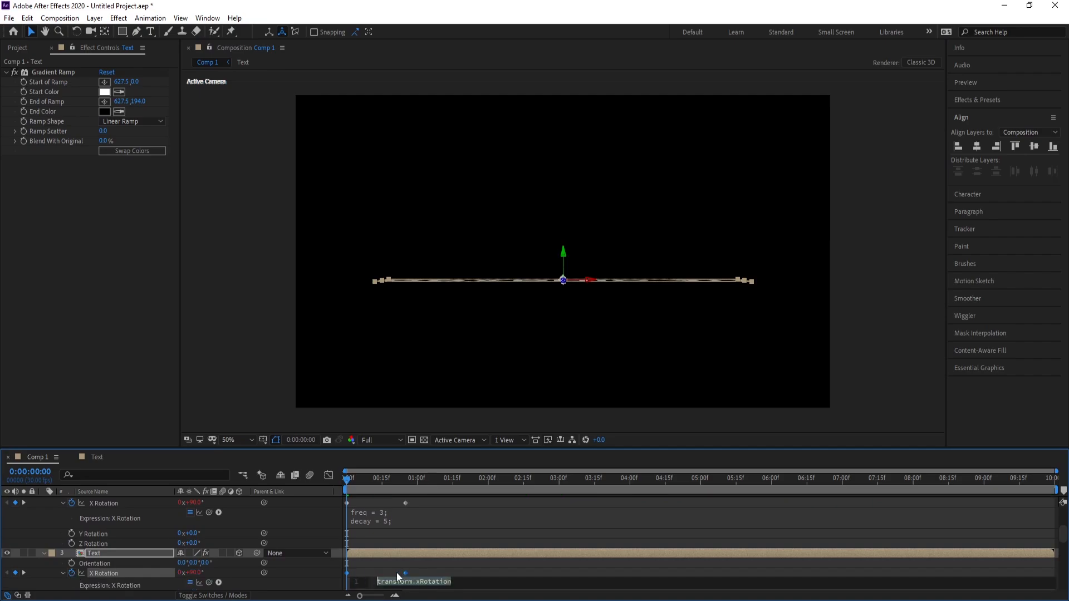
key("ctrl+v")
left_click(88, 553)
key("ctrl+d")
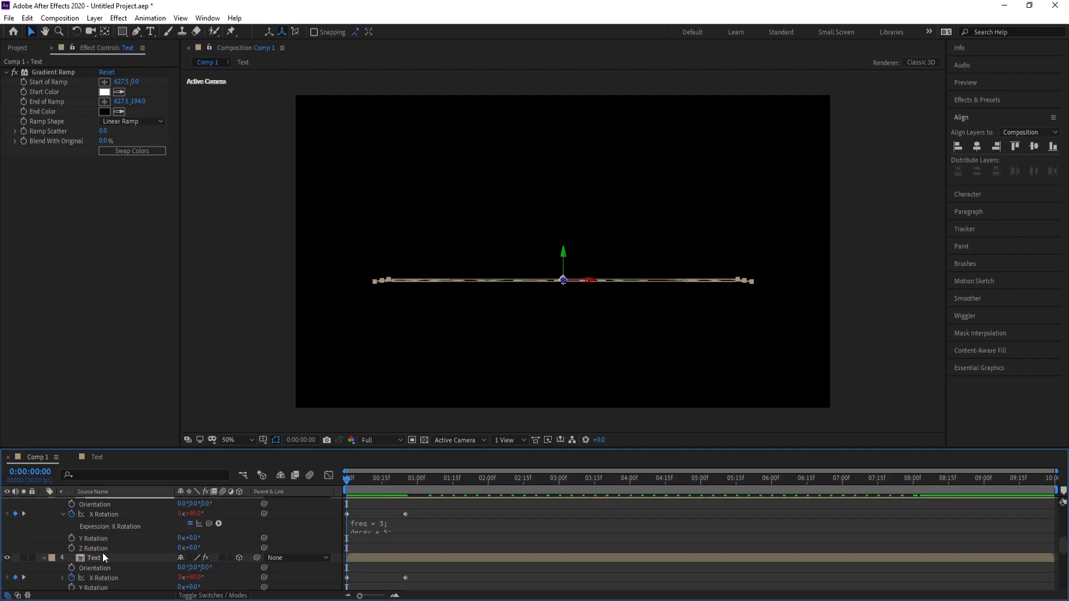
Replace the X Rotation expression of Text layer 4 with the copied bounce expression (freq = 3, decay = 5)
left_click(111, 577)
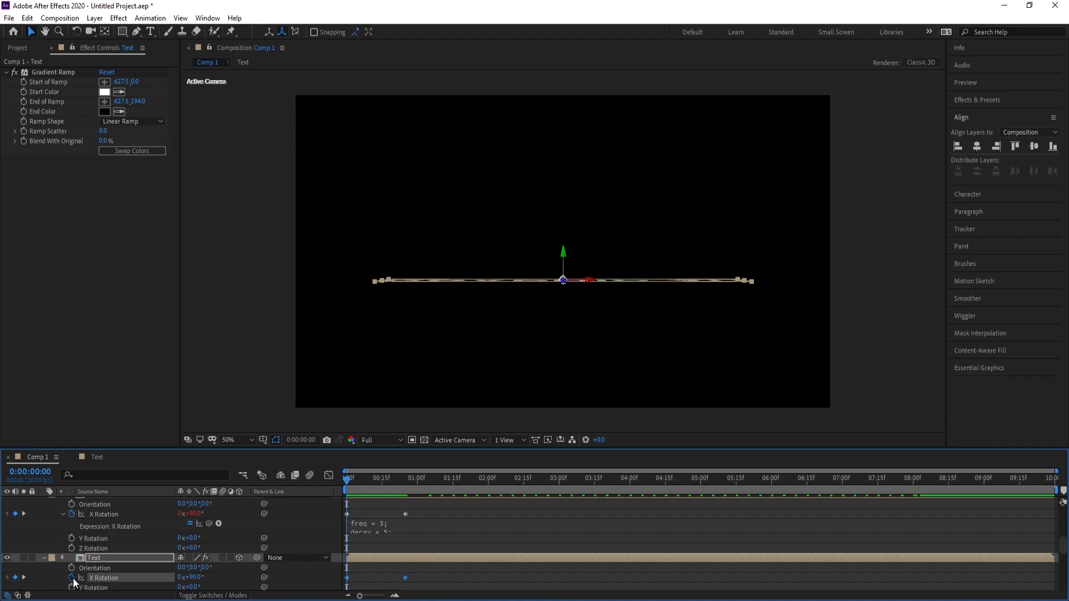
key("alt+shift+equal")
key("ctrl+v")
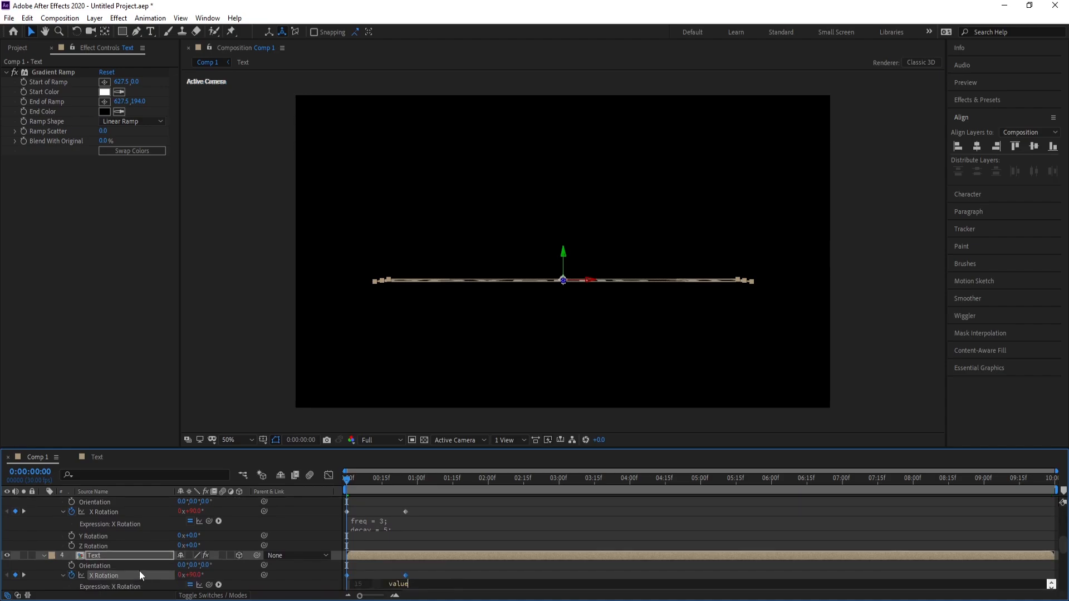
left_click(95, 555)
Remove the X Rotation expression of Text layer 5 and paste the copied bounce expression (freq = 3, decay = 5) in again
scroll(90, 554, "down", 3)
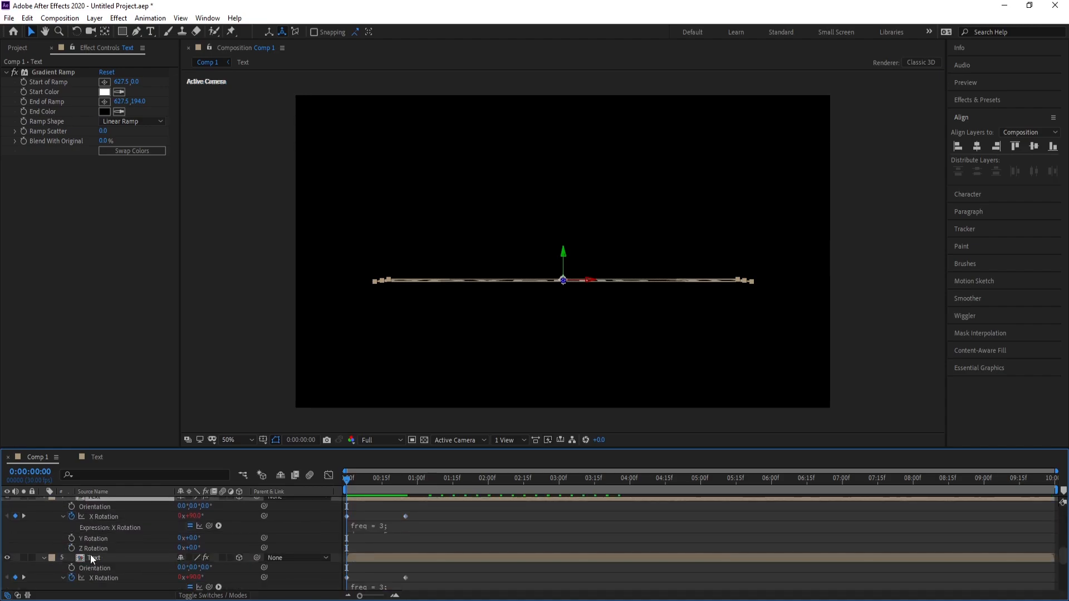
left_click(96, 530)
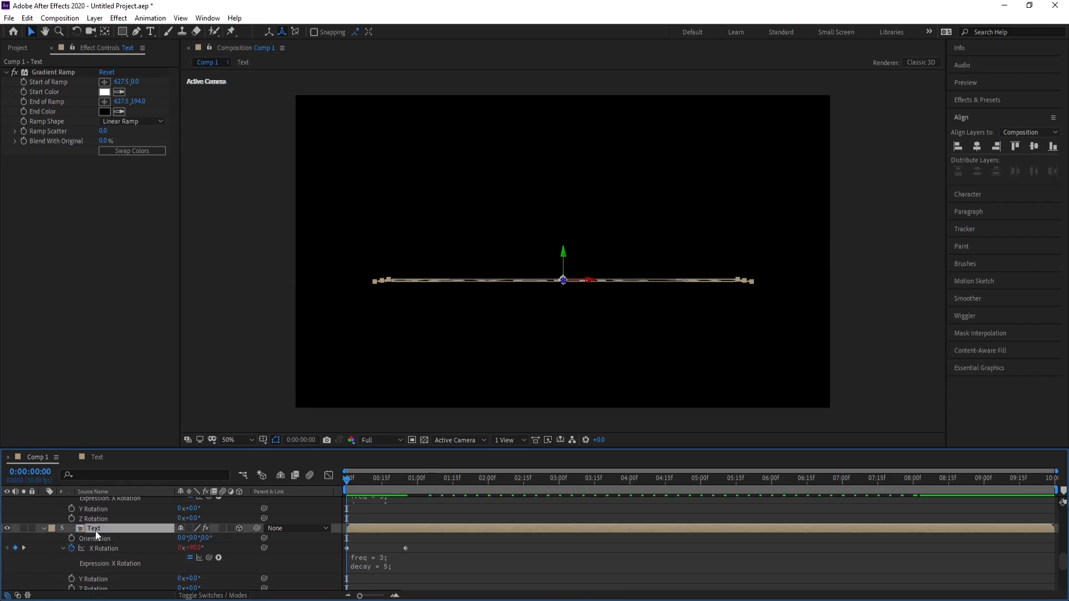
left_click(72, 549, "alt")
left_click(72, 549, "alt")
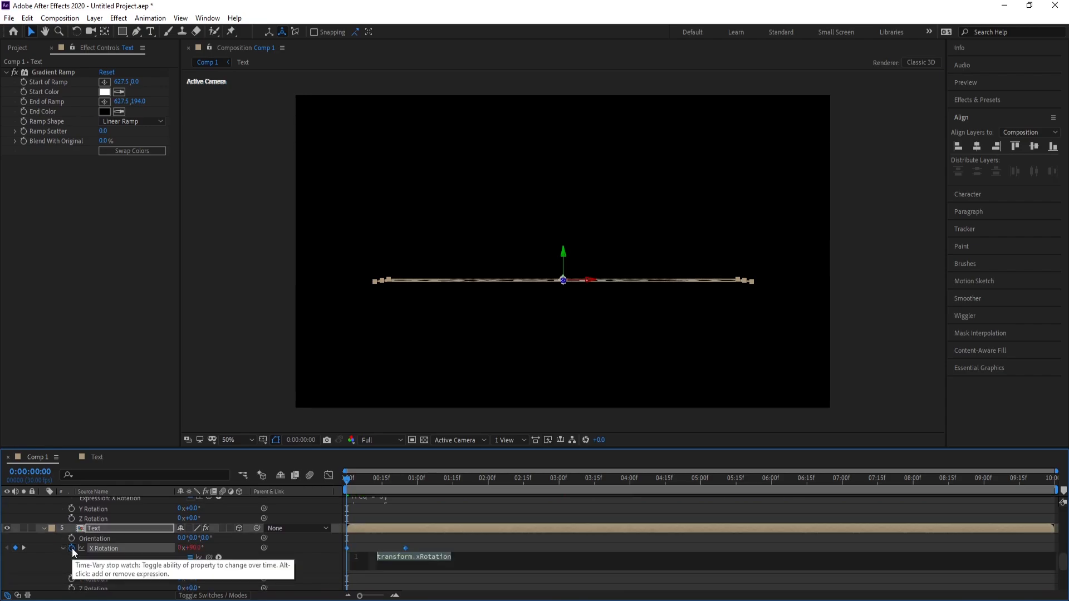
key("ctrl+v")
left_click(93, 528)
Replace the X Rotation expression of Text layer 6 with the copied bounce expression (freq = 3, decay = 5)
scroll(102, 560, "down", 2)
left_click(100, 539)
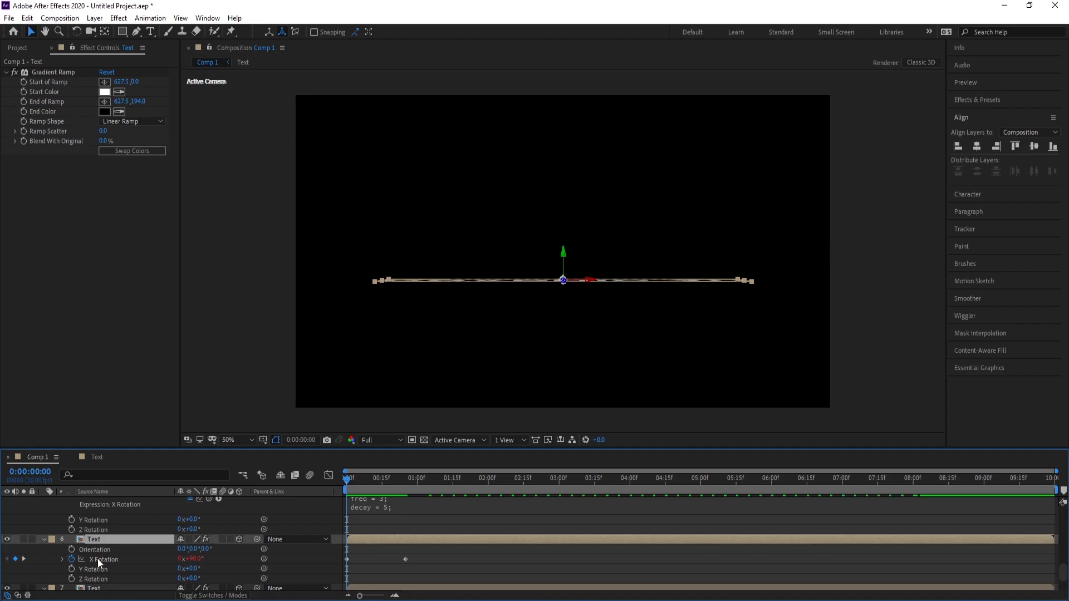
left_click(71, 559, "alt")
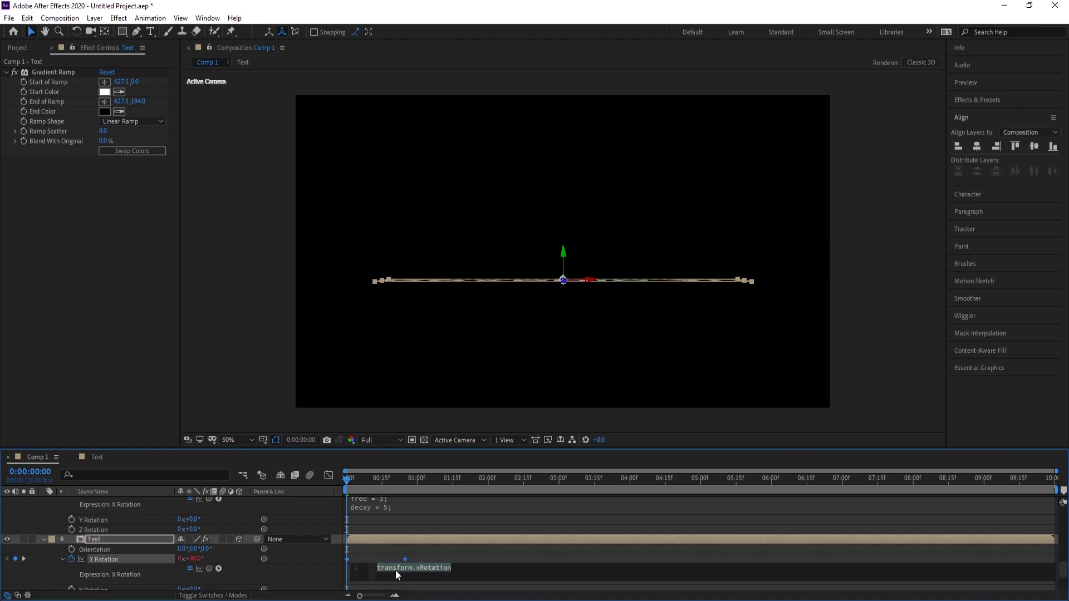
key("ctrl+v")
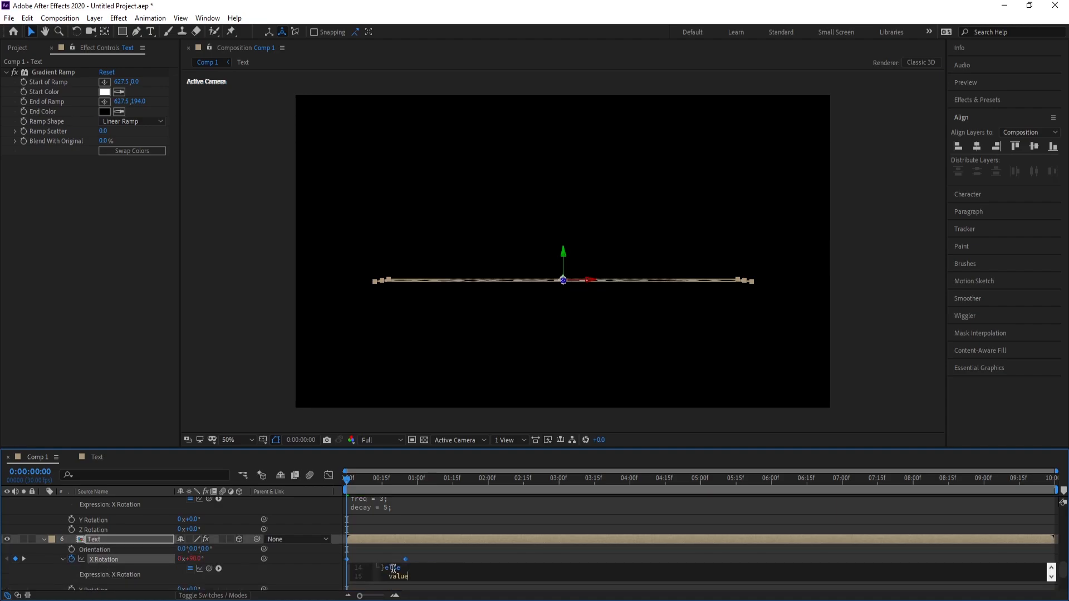
left_click(99, 540)
Replace the X Rotation expression of Text layer 7 with the copied bounce expression (freq = 3, decay = 5)
scroll(106, 553, "down", 2)
left_click(86, 549)
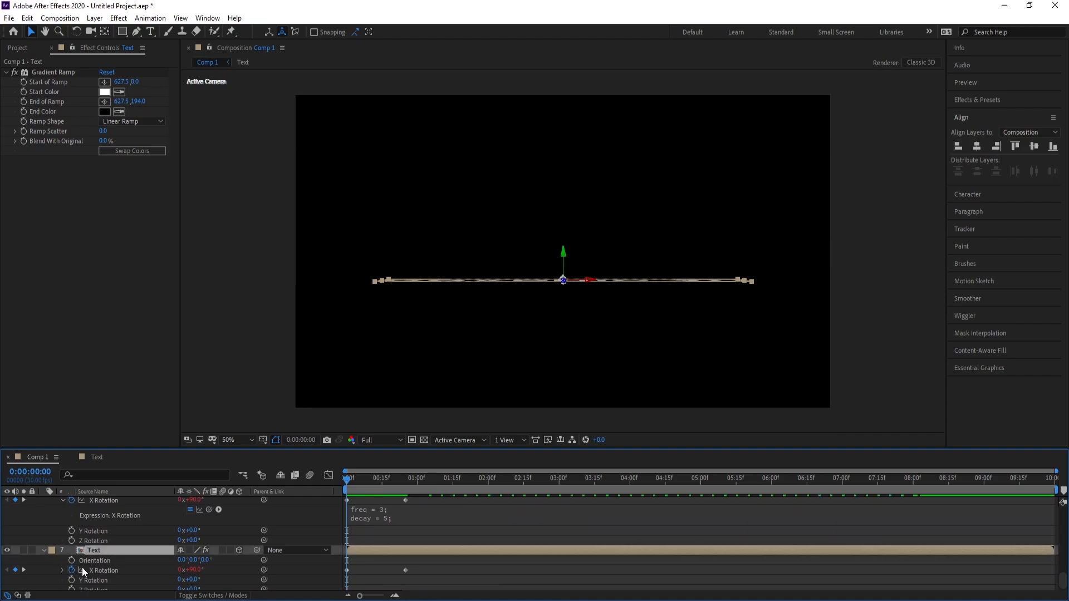
left_click(71, 570, "alt")
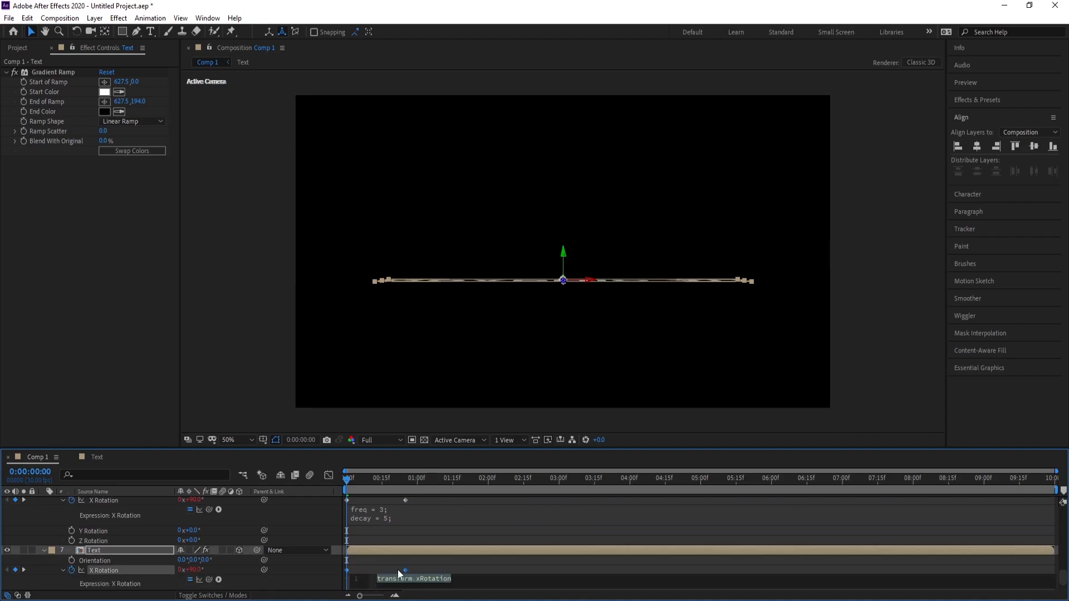
key("ctrl+v")
left_click(105, 552)
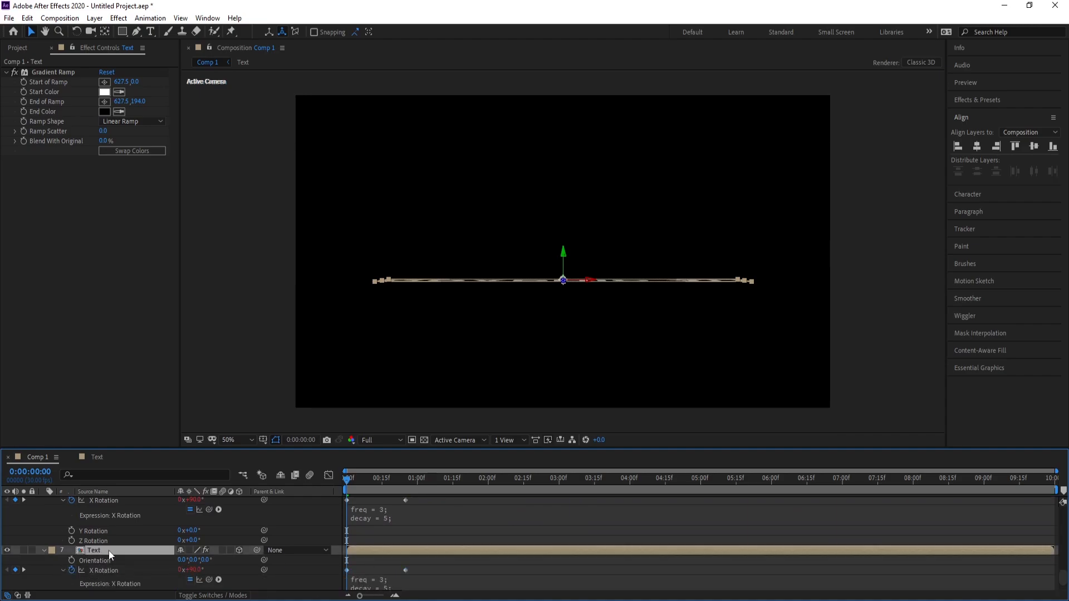
scroll(111, 554, "down", 1)
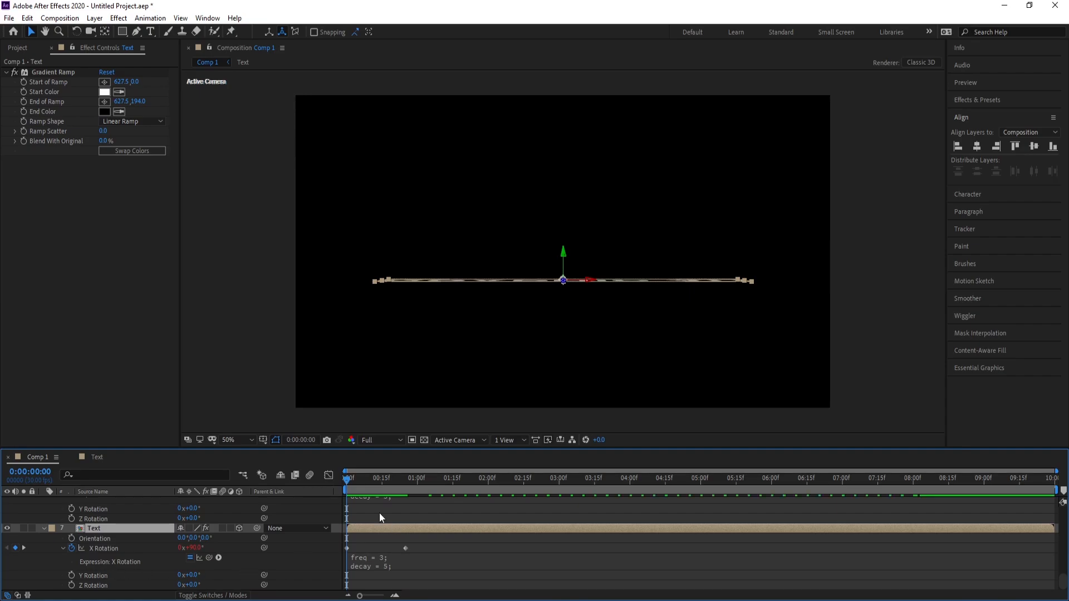
Preview the bouncing text animation in Comp 1 and return to the first frame
key("space")
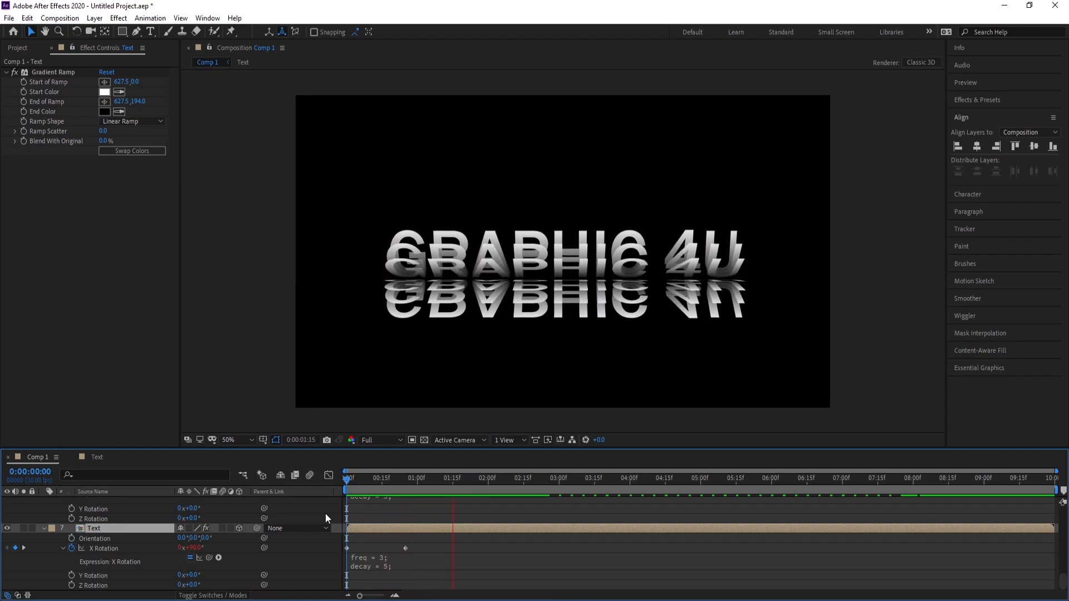
key("space")
key("Home")
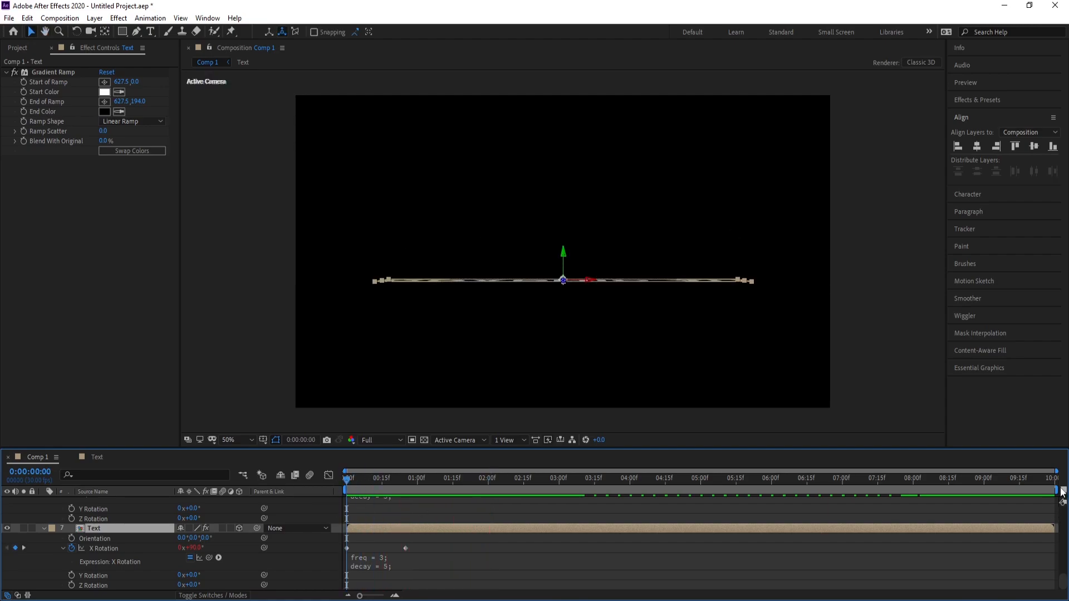
Shorten the Comp 1 work area to end just before 1 second and preview it at 100% magnification
mouse_move(1055, 489)
left_mouse_down()
mouse_move(1050, 501)
mouse_move(482, 511)
mouse_move(413, 525)
left_mouse_up()
key("period")
key("space")
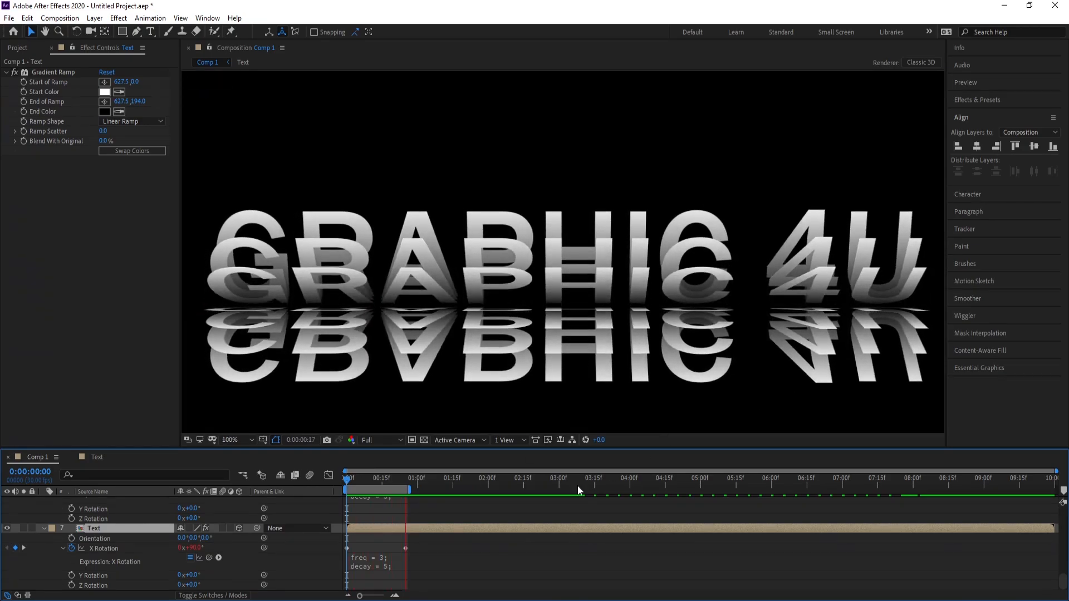
key("space")
Extend the end of the Comp 1 work area to just past 2 seconds and preview the animation again
left_click_drag(412, 489, 499, 489)
key("space")
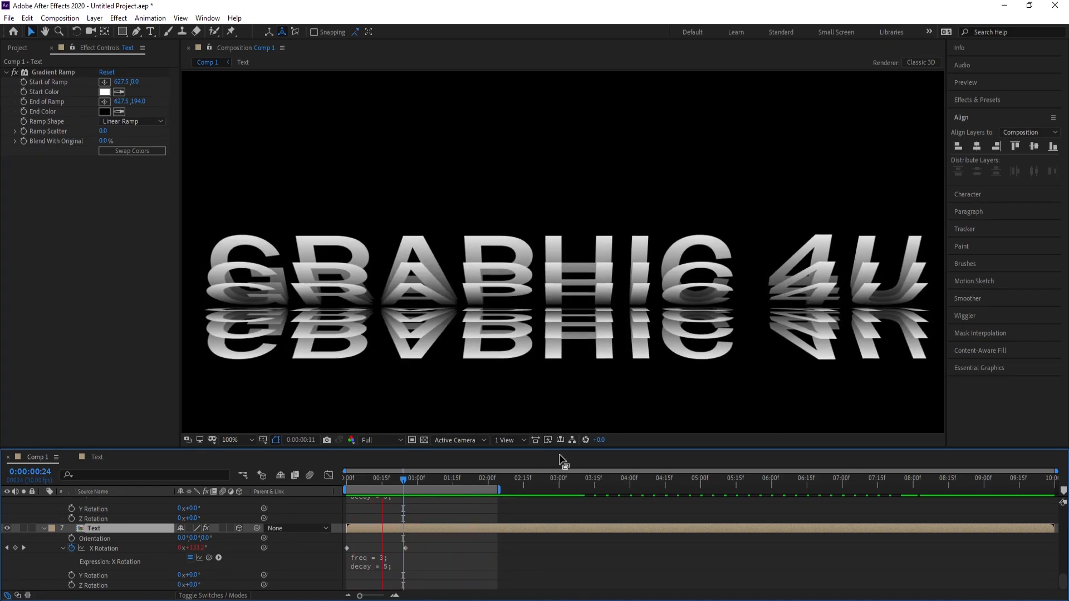
key("space")
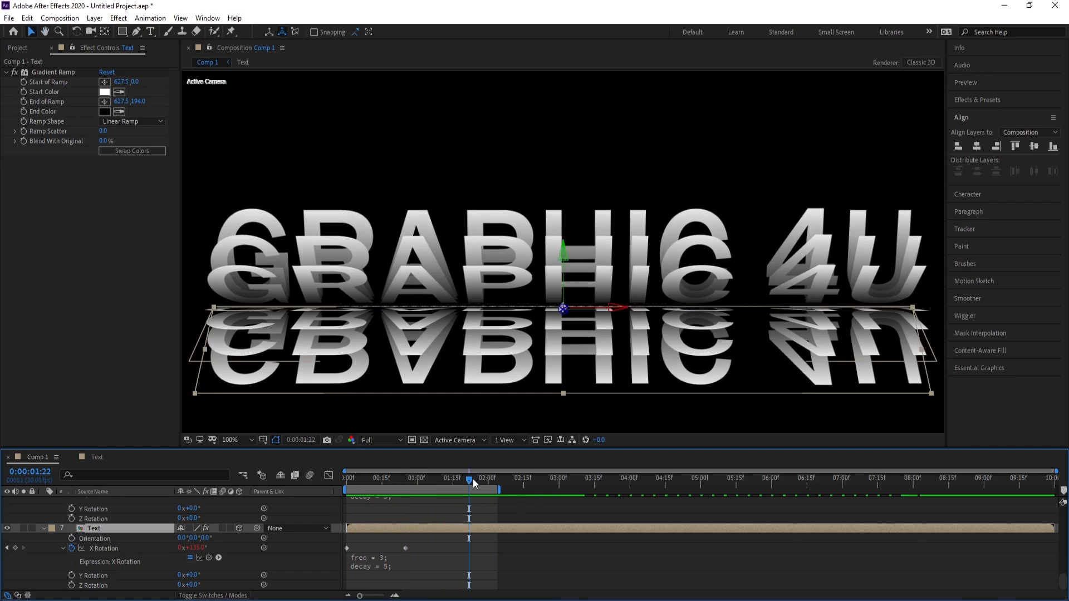